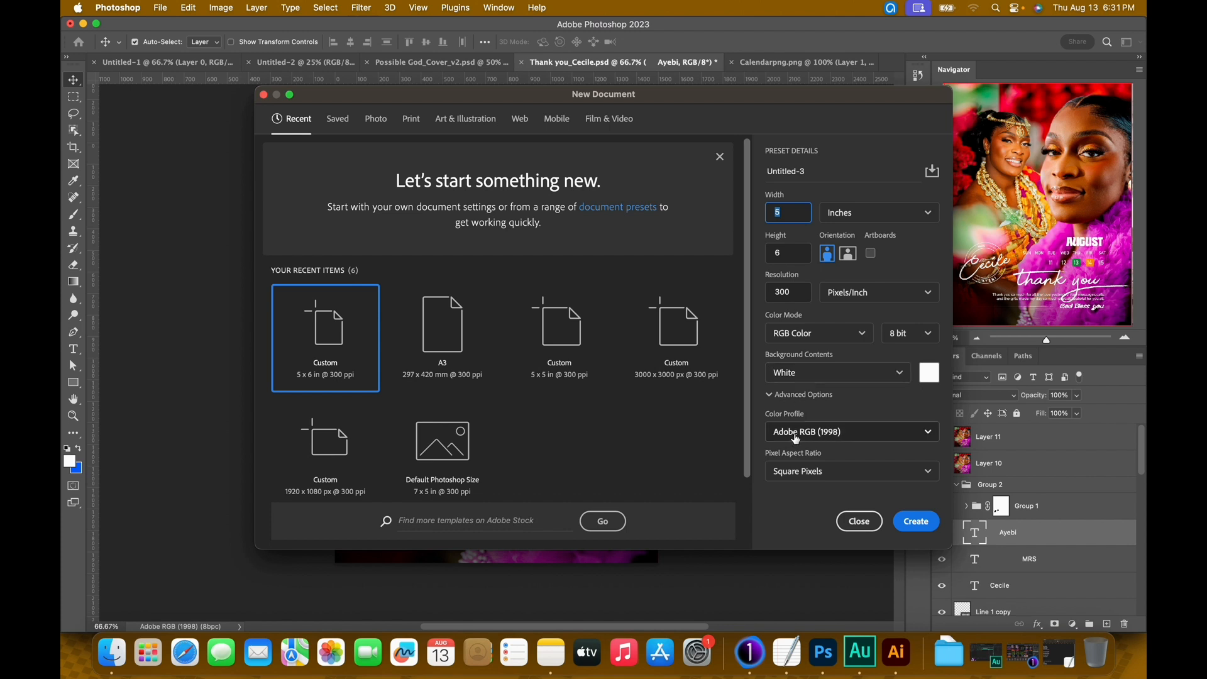
Step: Create a new 5 x 6 inch document at 300 pixels/inch in RGB Color with the Adobe RGB (1998) profile
{"action": "left_click", "coordinate": [795, 439]}
{"action": "left_click", "coordinate": [809, 391]}
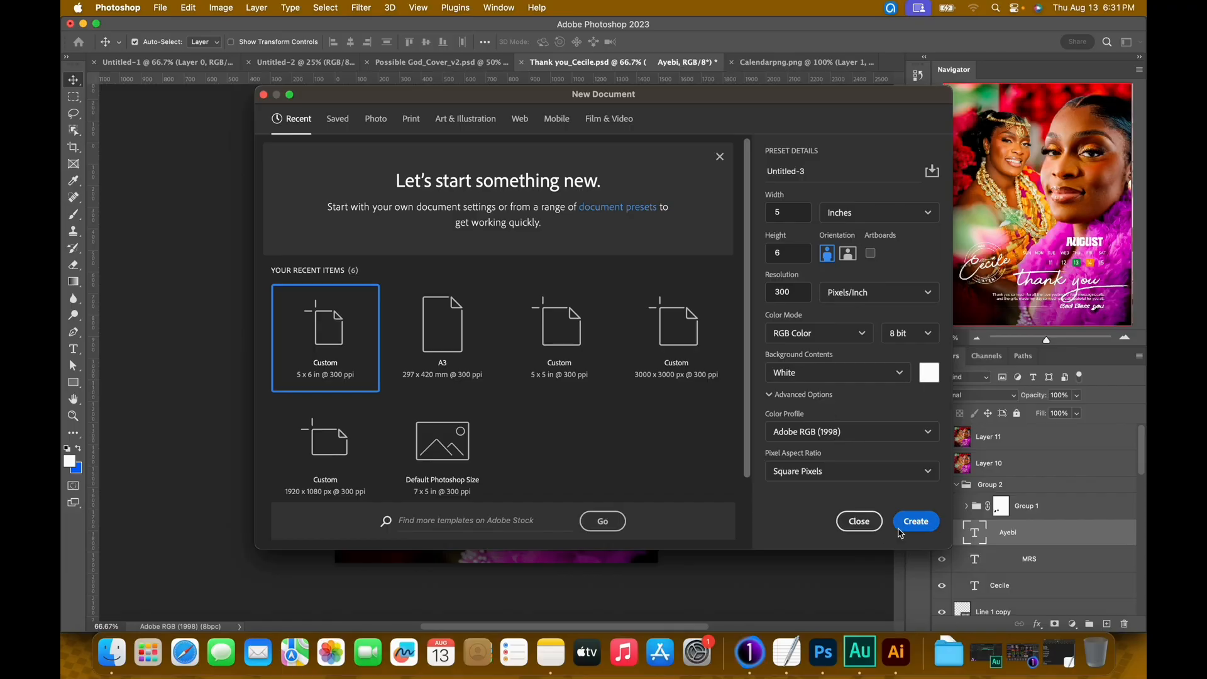
{"action": "left_click", "coordinate": [915, 521]}
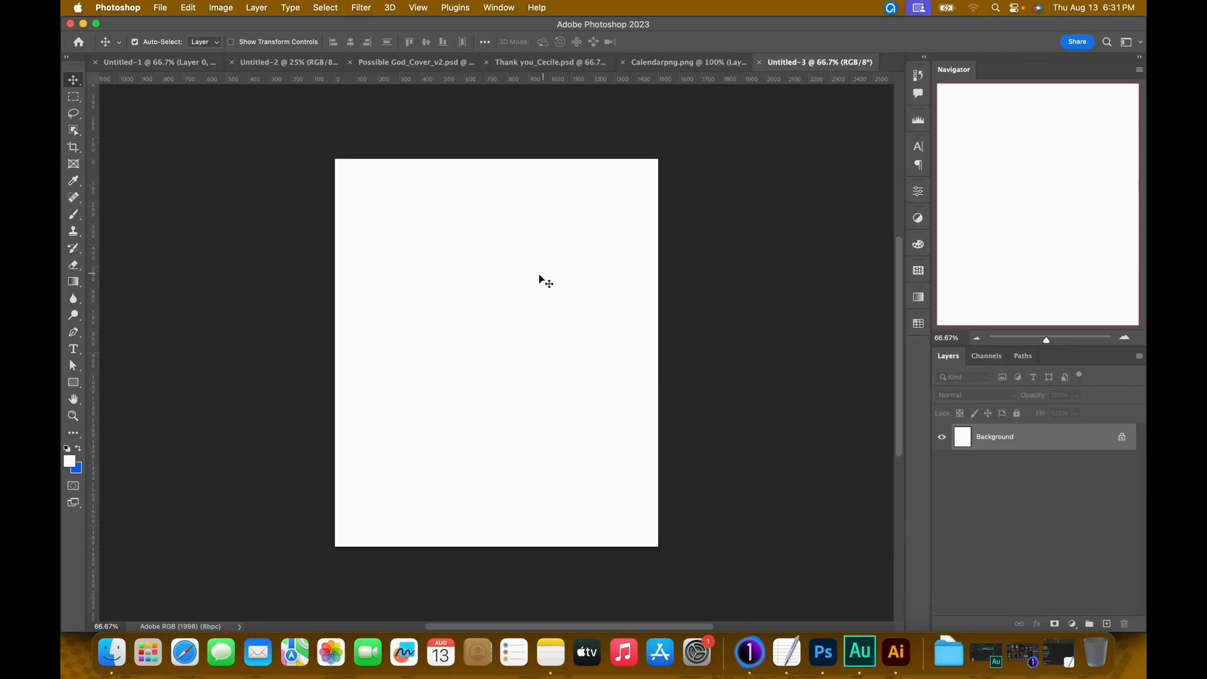
Step: Open IMG-20260813-WA0003.jpg from Finder as its own document and copy the photo into the blank 5 x 6 inch document
{"action": "left_click", "coordinate": [112, 652]}
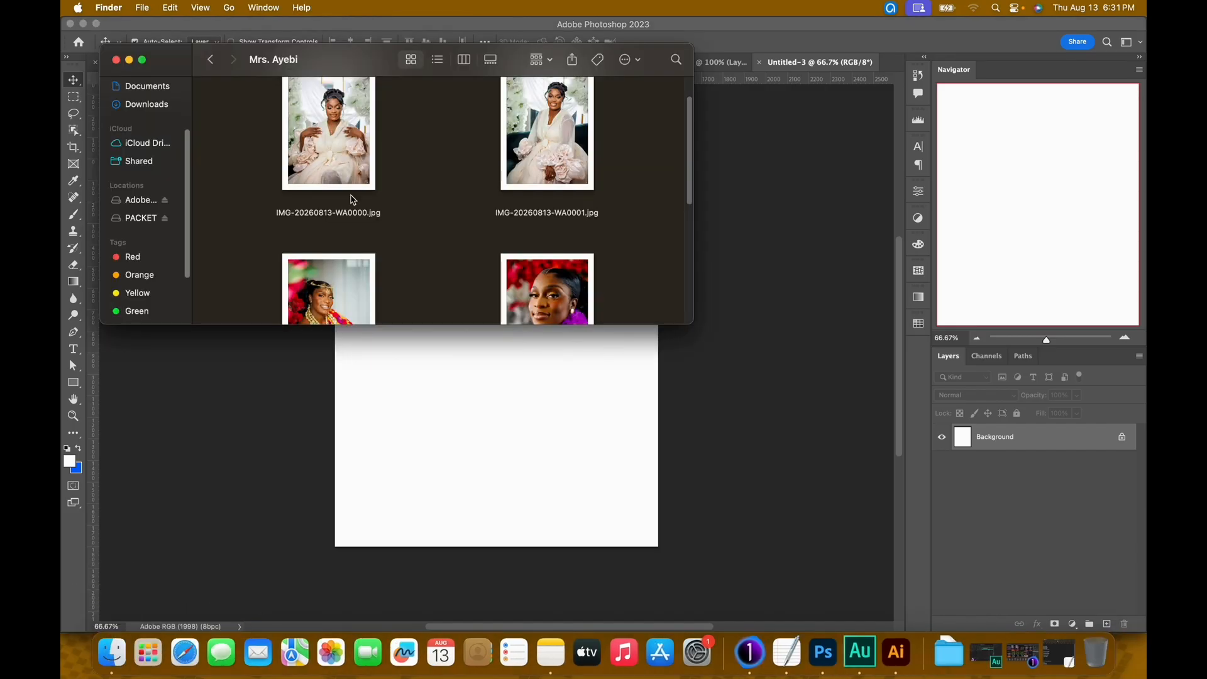
{"action": "scroll", "coordinate": [344, 236], "scroll_direction": "down", "scroll_amount": 2}
{"action": "left_click_drag", "start_coordinate": [342, 261], "coordinate": [893, 71]}
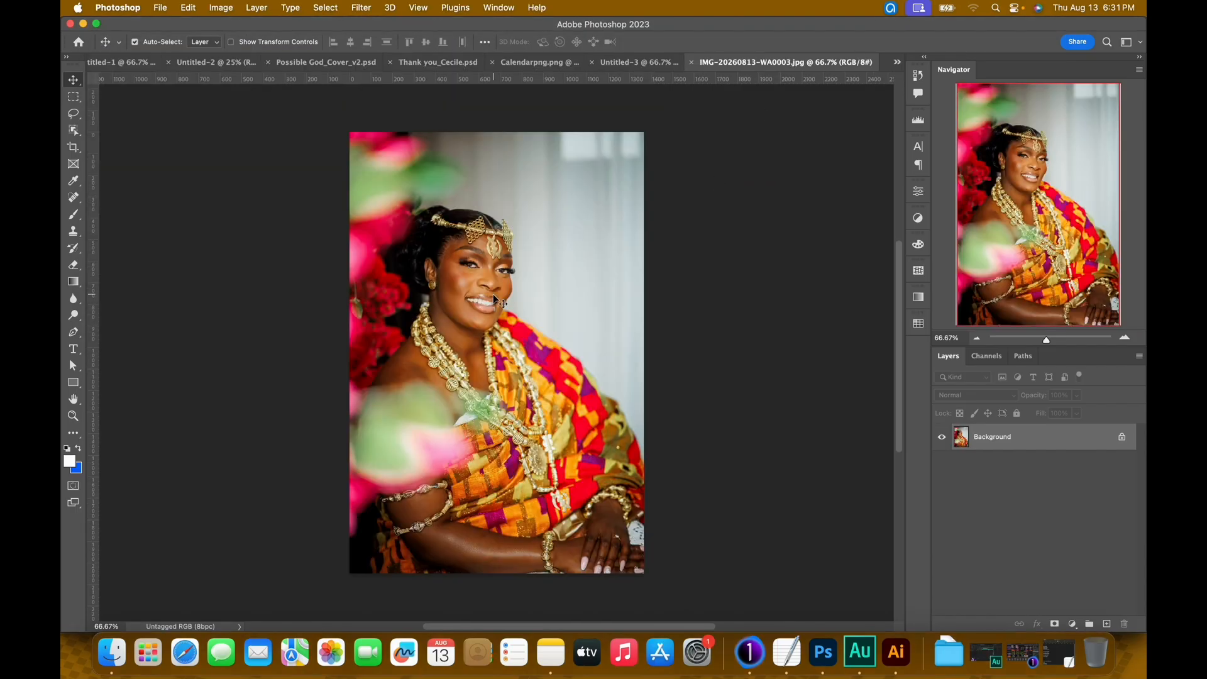
{"action": "left_click_drag", "start_coordinate": [459, 393], "coordinate": [566, 200]}
{"action": "left_click_drag", "start_coordinate": [463, 393], "coordinate": [463, 392]}
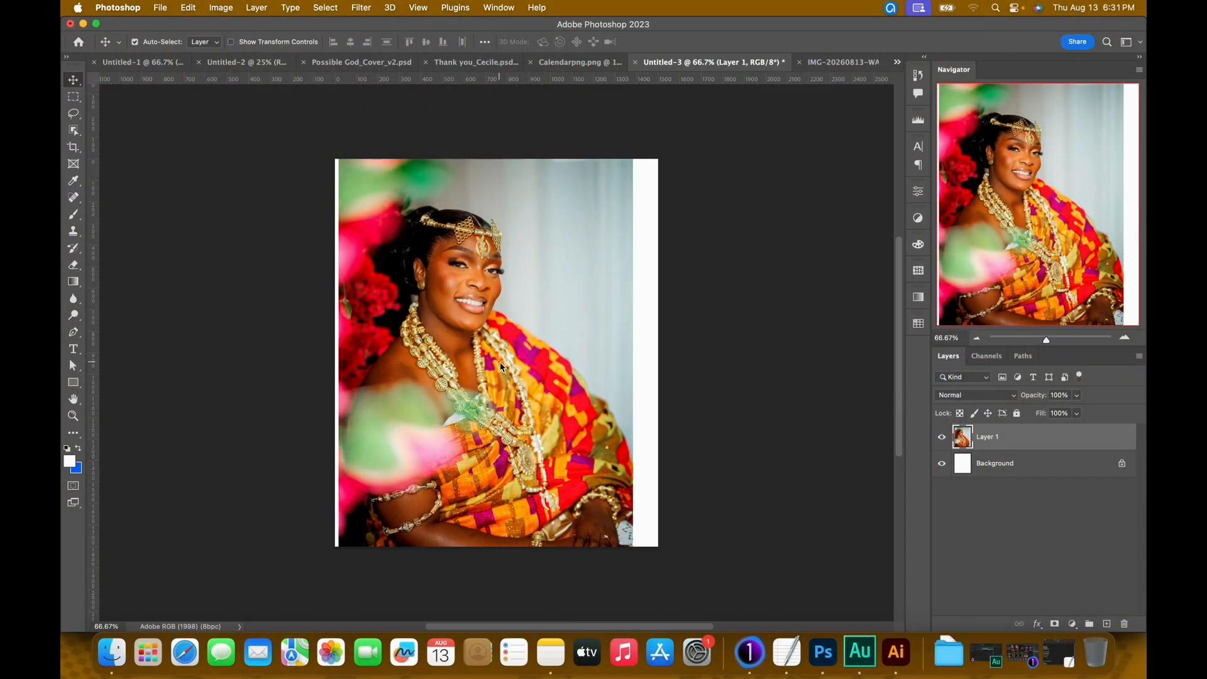
Step: Nudge the photo layer left until its edge meets the canvas's left edge
{"action": "key", "text": "shift+Left"}
{"action": "key", "text": "shift+Left"}
{"action": "key", "text": "shift+Left"}
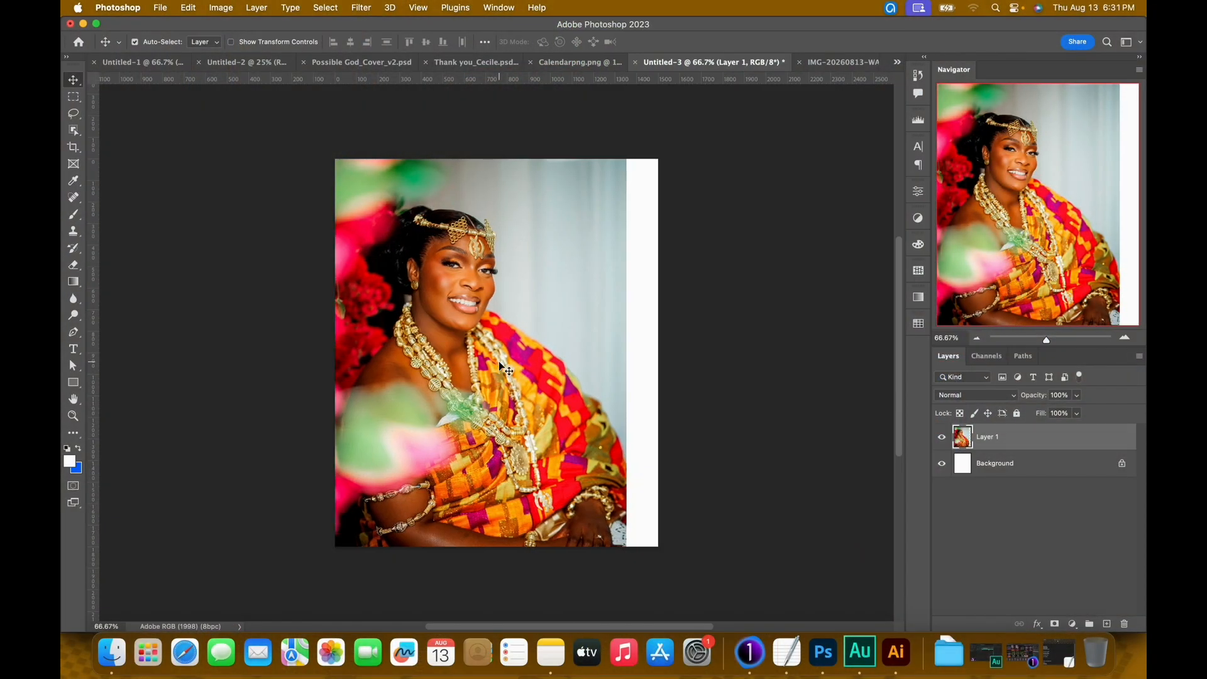
{"action": "key", "text": "shift+Right"}
{"action": "key", "text": "shift+Right"}
{"action": "key", "text": "shift+Left"}
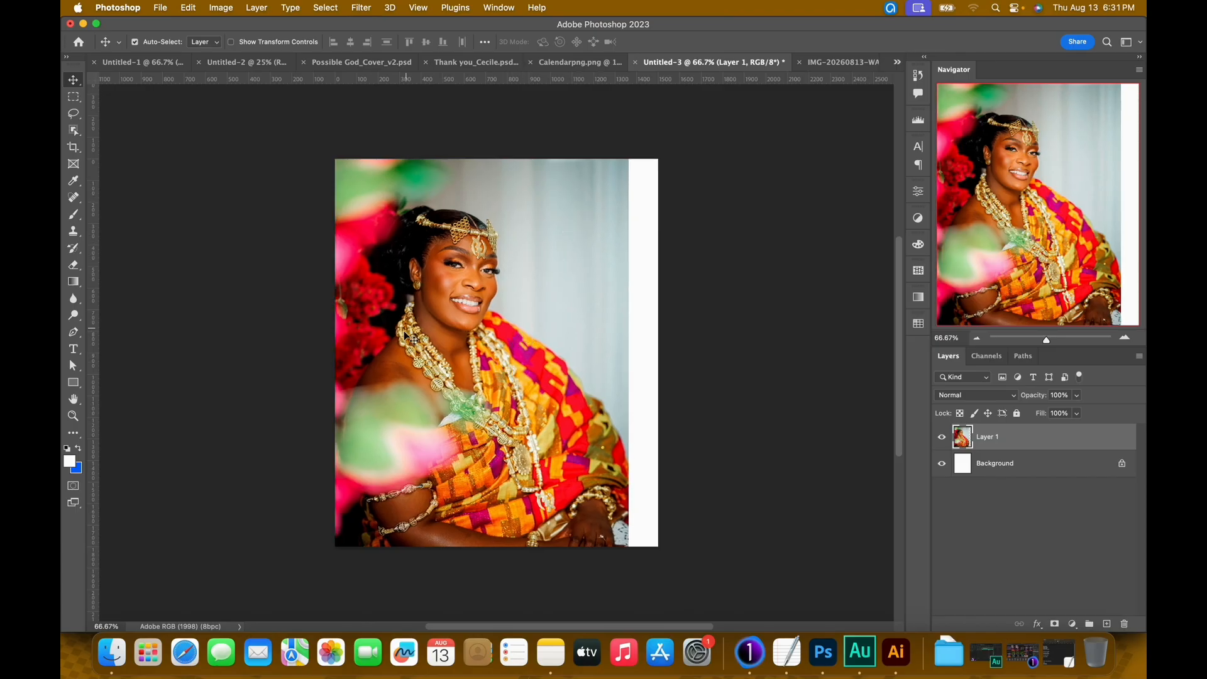
Step: Select the subject of Layer 1 and switch the selection to Quick Mask mode
{"action": "left_click", "coordinate": [326, 8]}
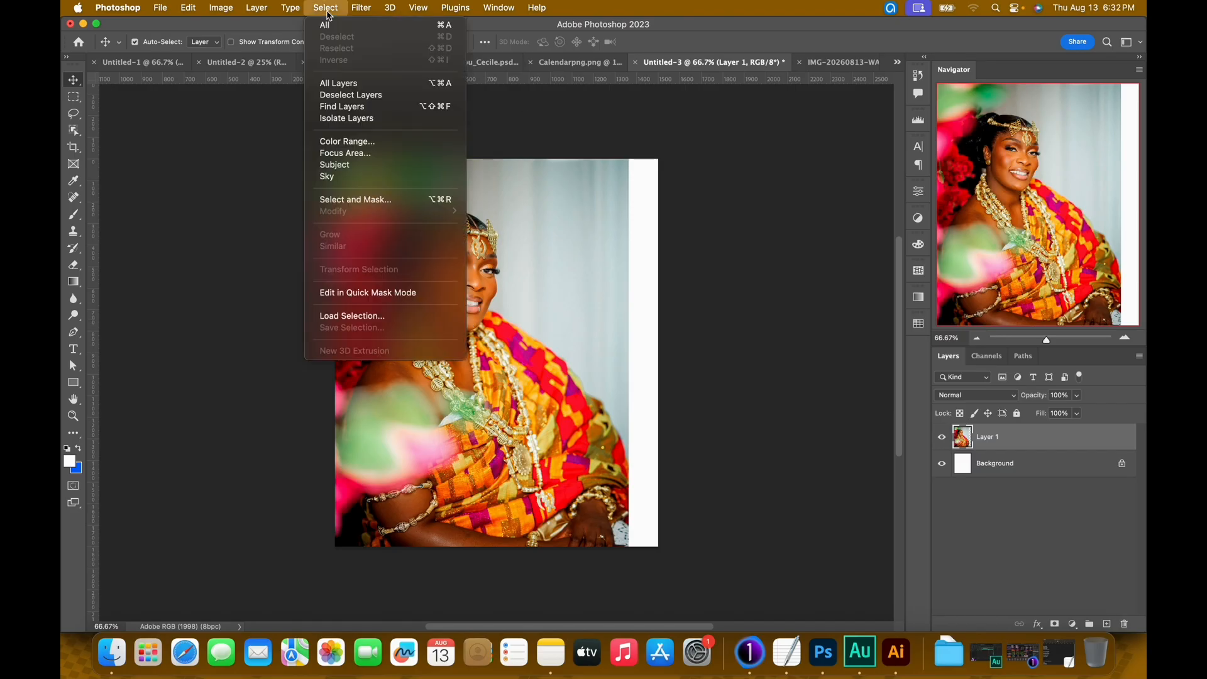
{"action": "left_click", "coordinate": [359, 164]}
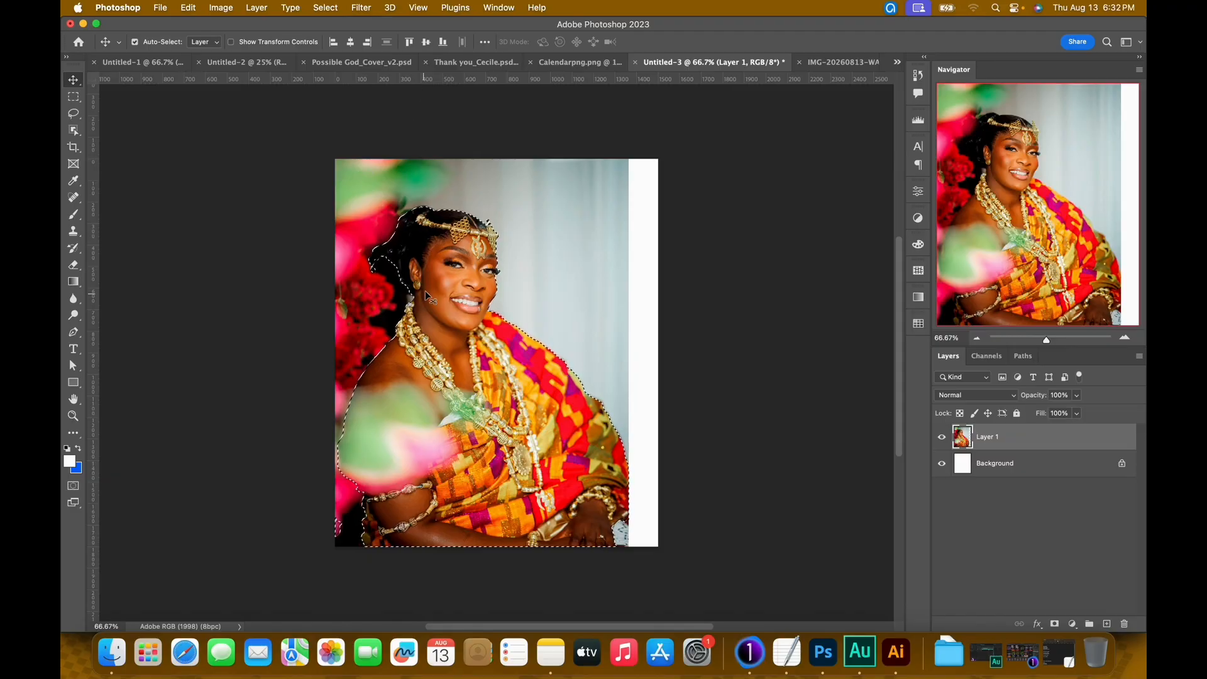
{"action": "key", "text": "q"}
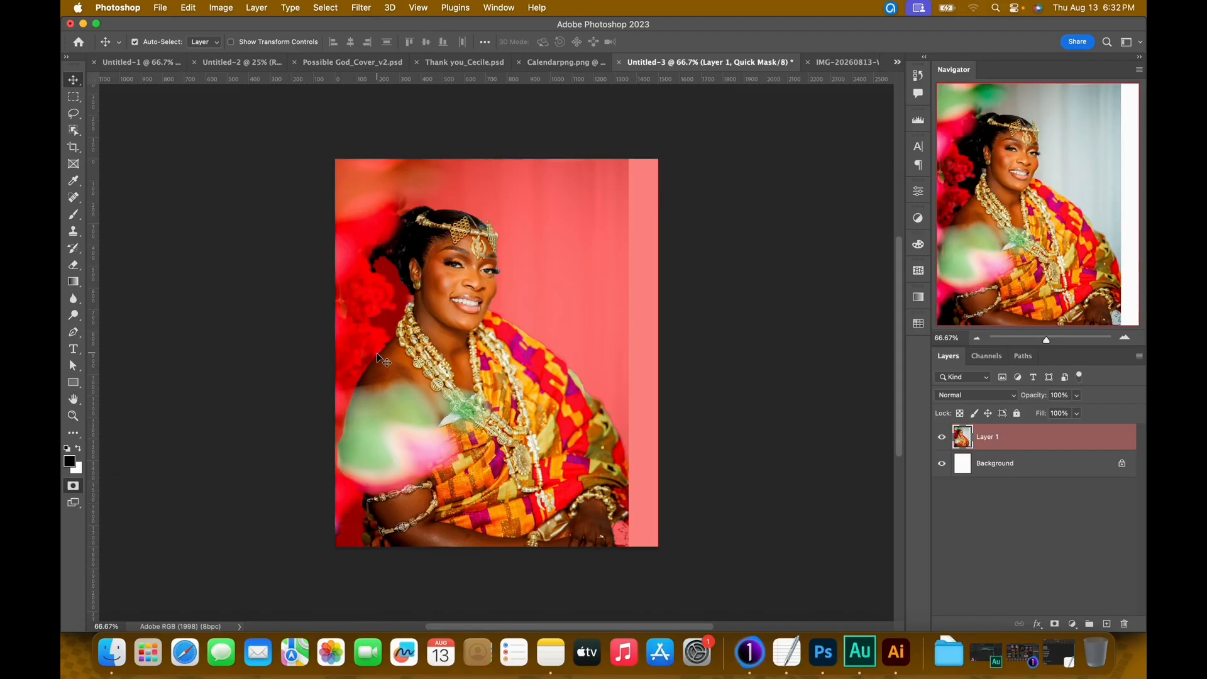
Step: Add the red flowers beside the woman to the selection by painting white with a 500 px Hard Round brush
{"action": "key", "text": "b"}
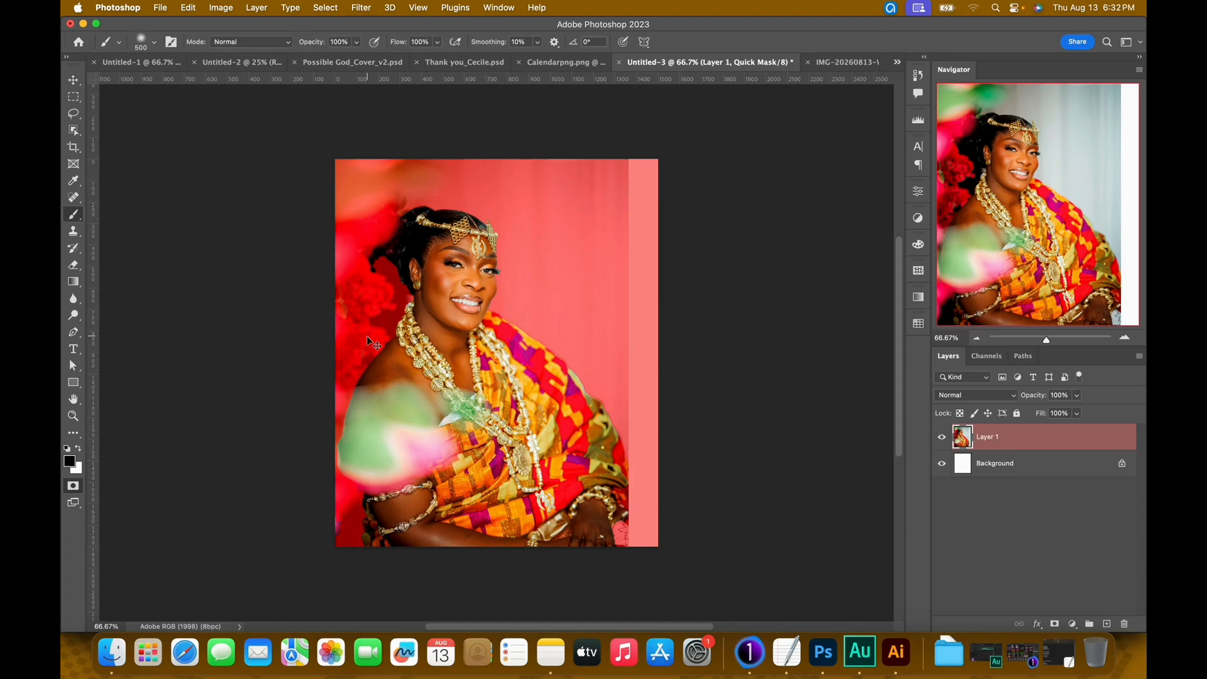
{"action": "left_click", "coordinate": [153, 42]}
{"action": "left_click", "coordinate": [121, 245]}
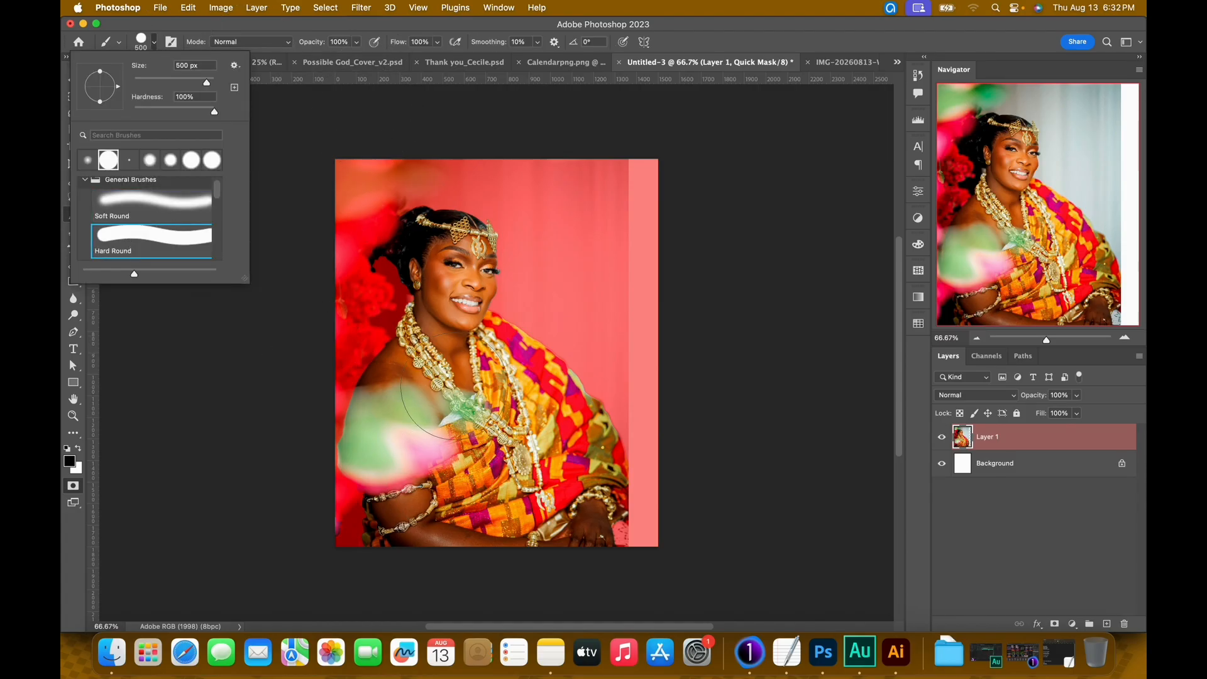
{"action": "left_click", "coordinate": [444, 28]}
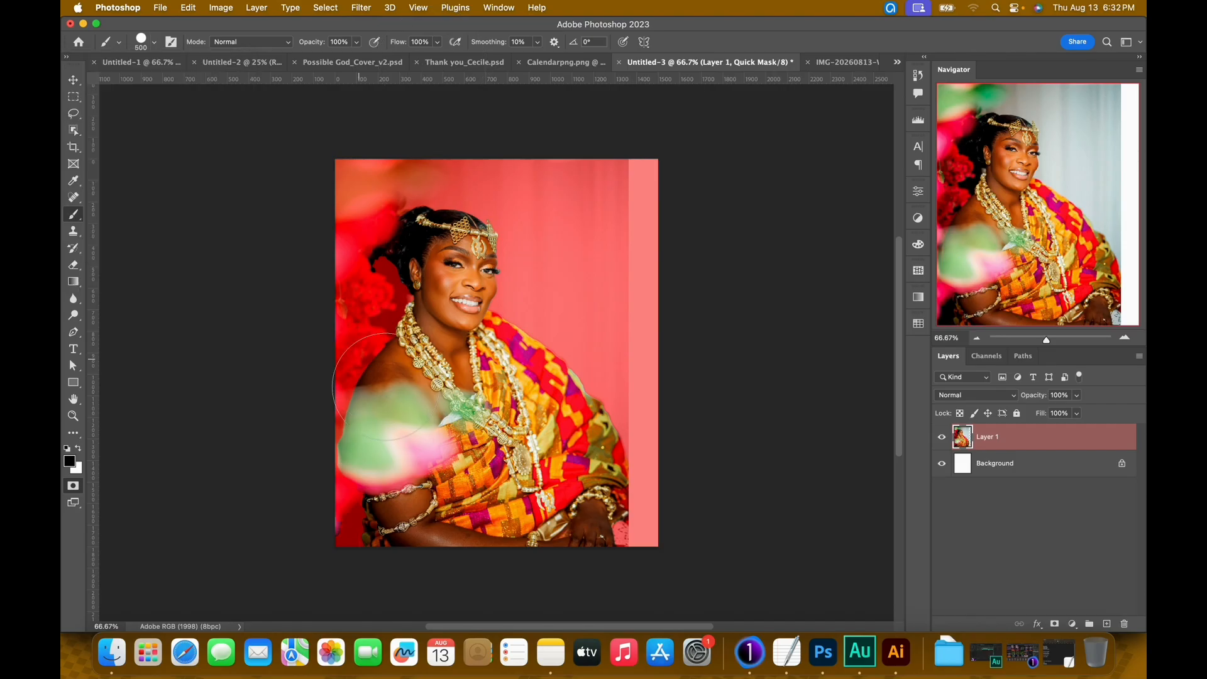
{"action": "key", "text": "x"}
{"action": "left_click_drag", "start_coordinate": [350, 463], "coordinate": [401, 321]}
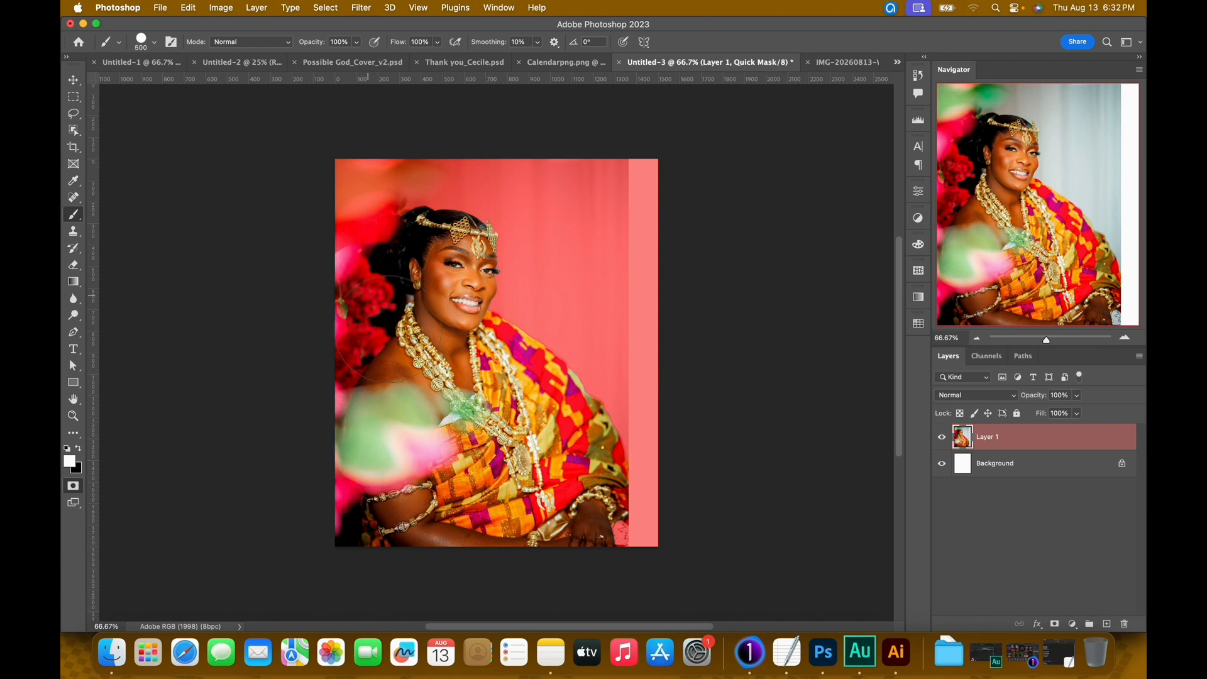
Step: Paint white over the blurred flowers near the photo's upper-left edge with a 100 px Soft Round brush
{"action": "left_click", "coordinate": [154, 41]}
{"action": "left_click", "coordinate": [156, 200]}
{"action": "left_click", "coordinate": [402, 352]}
{"action": "key", "text": "bracketleft"}
{"action": "key", "text": "bracketleft"}
{"action": "key", "text": "bracketleft"}
{"action": "key", "text": "bracketleft"}
{"action": "key", "text": "bracketleft"}
{"action": "key", "text": "bracketleft"}
{"action": "key", "text": "bracketleft"}
{"action": "left_click_drag", "start_coordinate": [331, 206], "coordinate": [333, 195]}
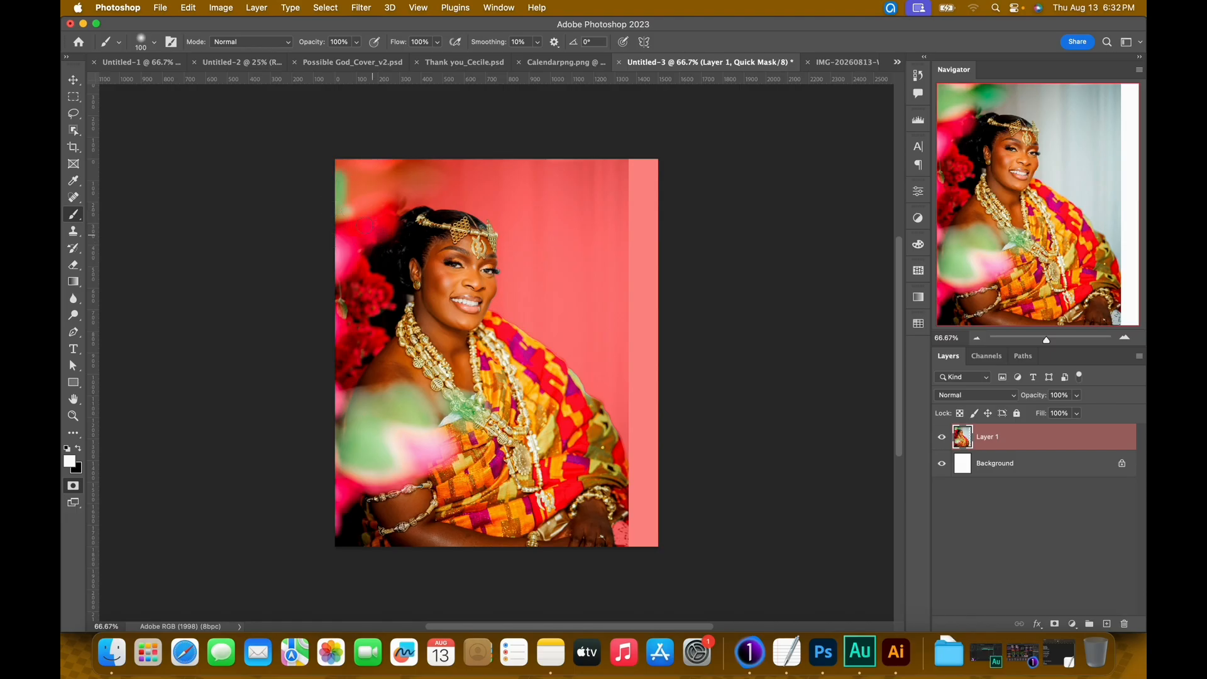
Step: Paint the remaining blurred flowers and leaves above the woman's hair into the mask with a 100 px Hard Round brush at 55% hardness
{"action": "left_click", "coordinate": [154, 43]}
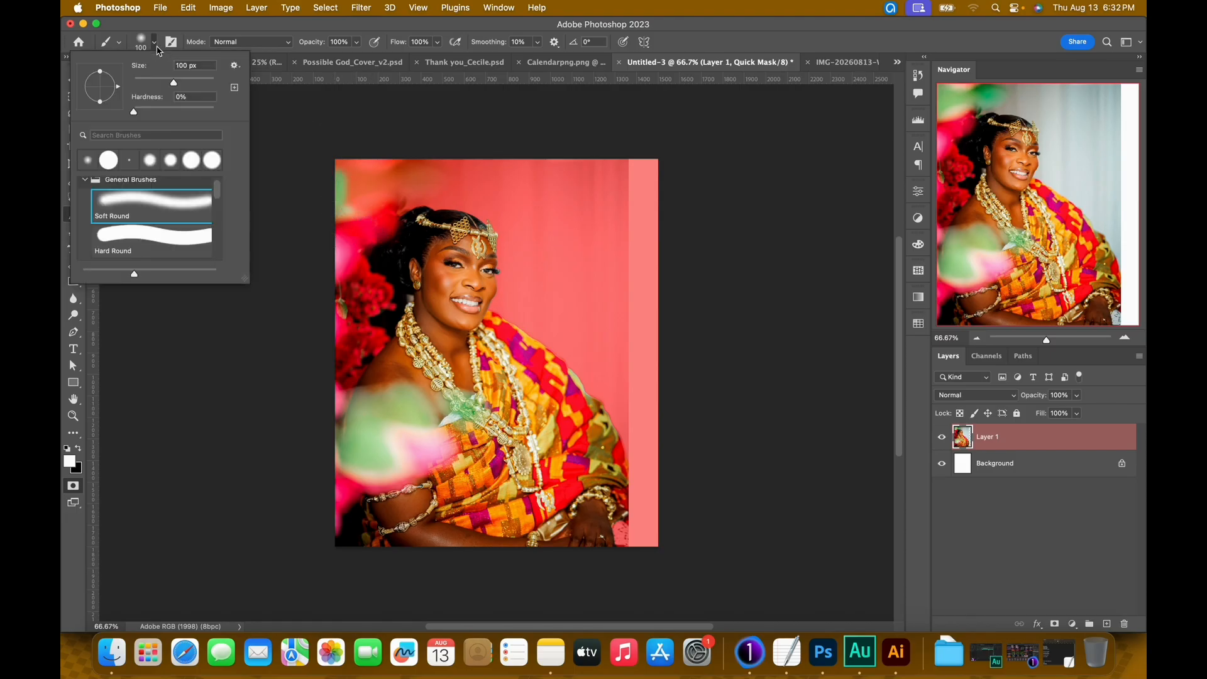
{"action": "left_click", "coordinate": [150, 241]}
{"action": "left_click", "coordinate": [179, 112]}
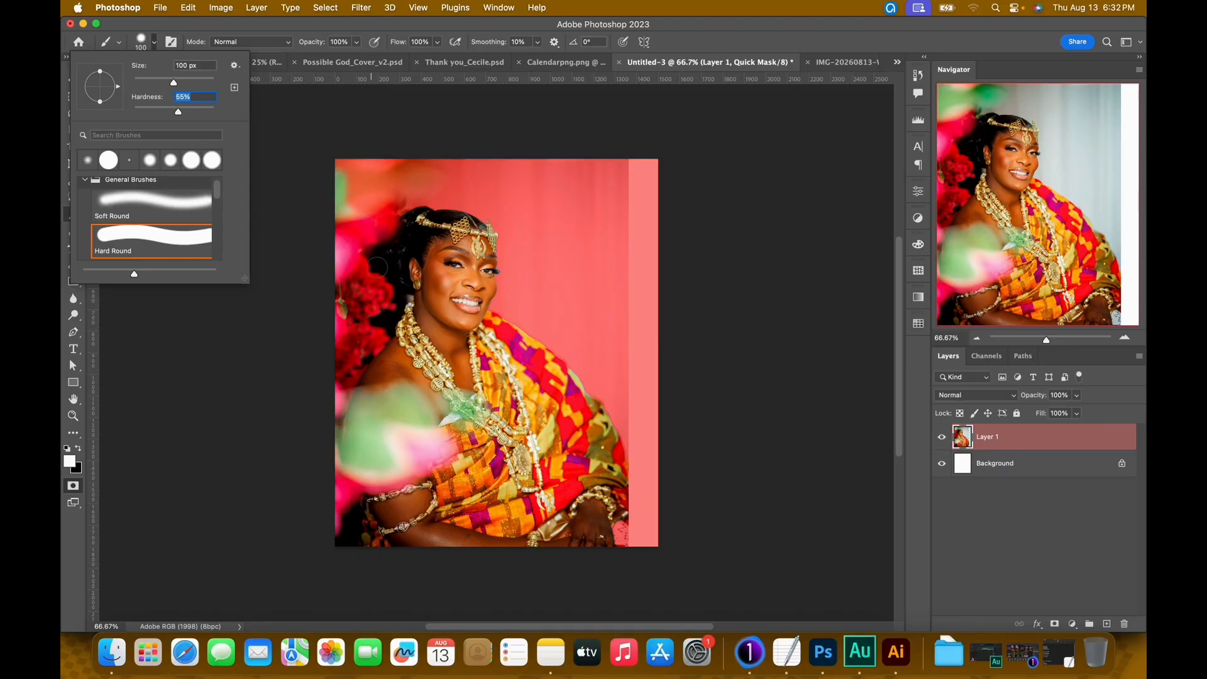
{"action": "key", "text": "Return"}
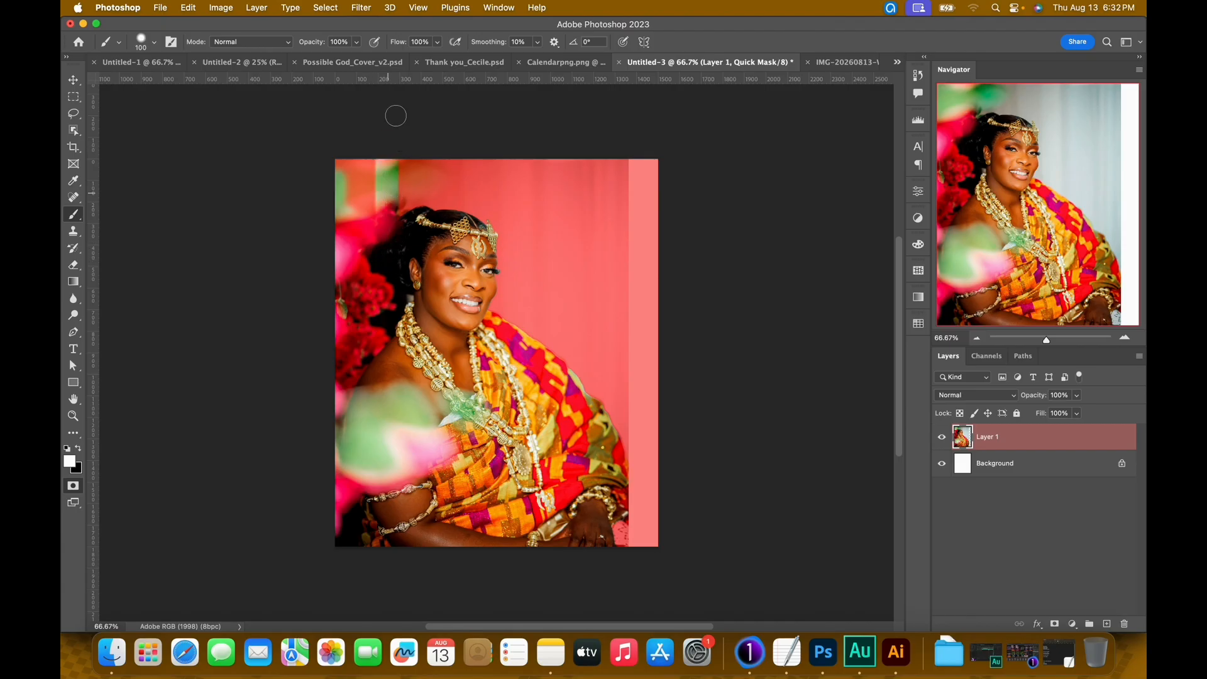
{"action": "scroll", "coordinate": [393, 100], "scroll_direction": "up", "scroll_amount": 2}
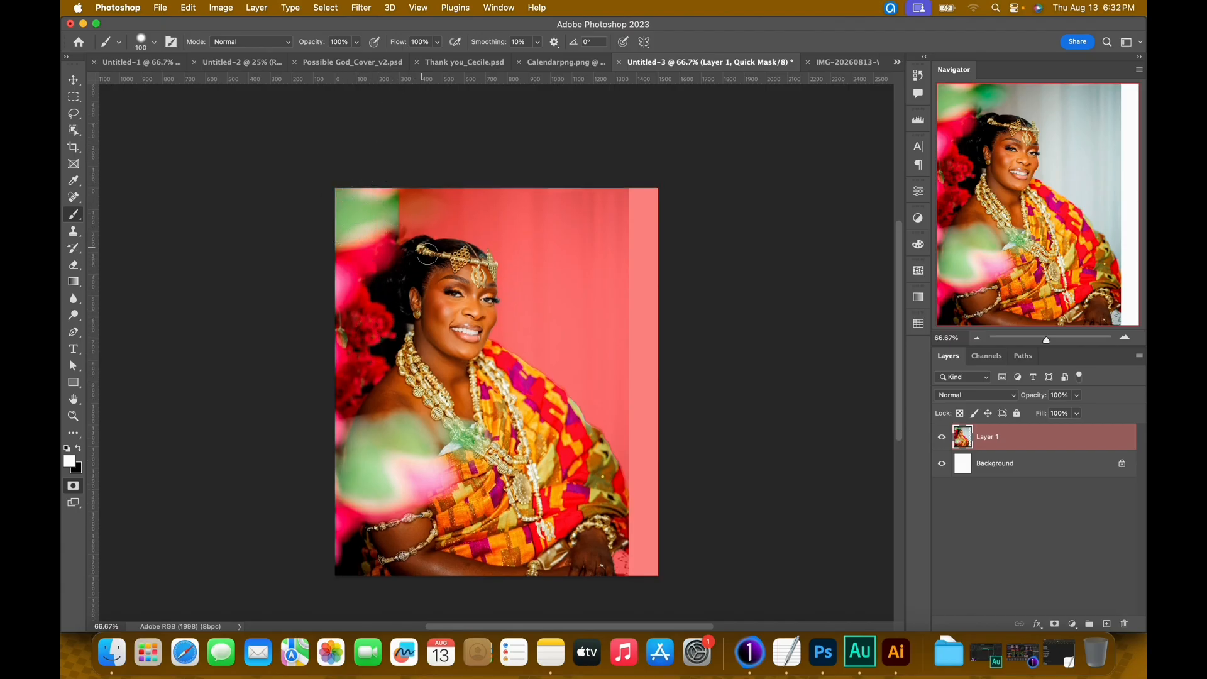
{"action": "left_click_drag", "start_coordinate": [430, 250], "coordinate": [425, 189]}
{"action": "left_click_drag", "start_coordinate": [411, 230], "coordinate": [415, 176]}
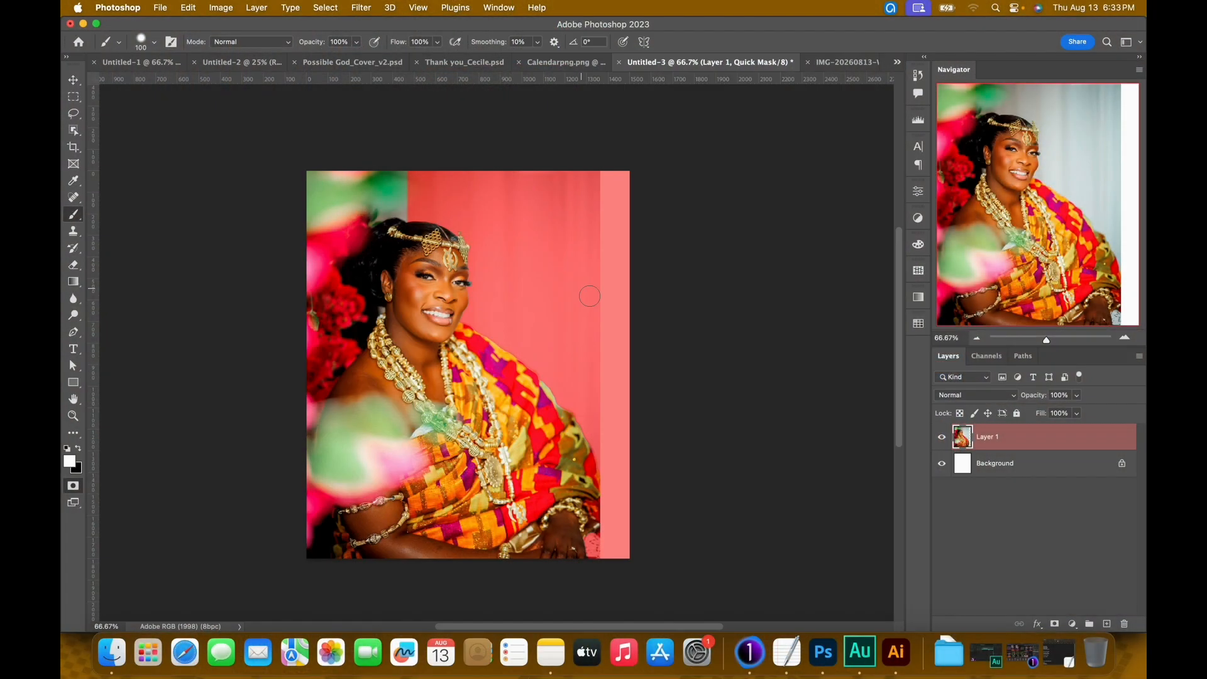
Step: Turn the Quick Mask back into a selection and hide the photo's grey backdrop with a layer mask on Layer 1
{"action": "key", "text": "q"}
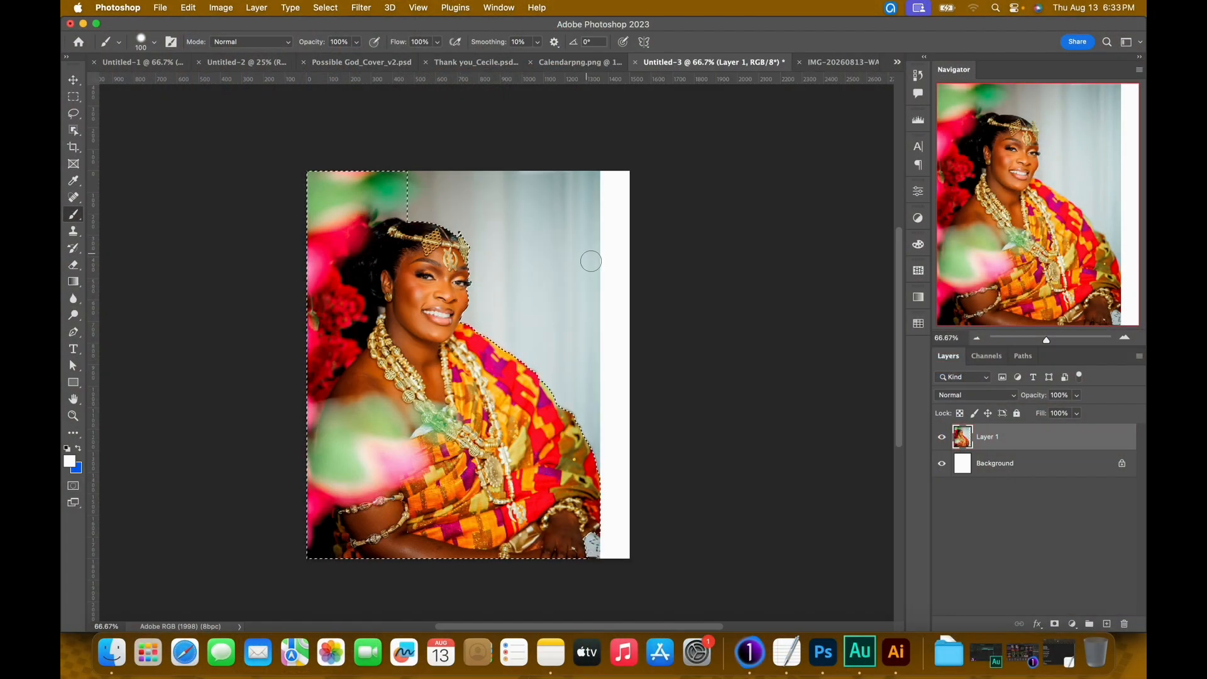
{"action": "key", "text": "q"}
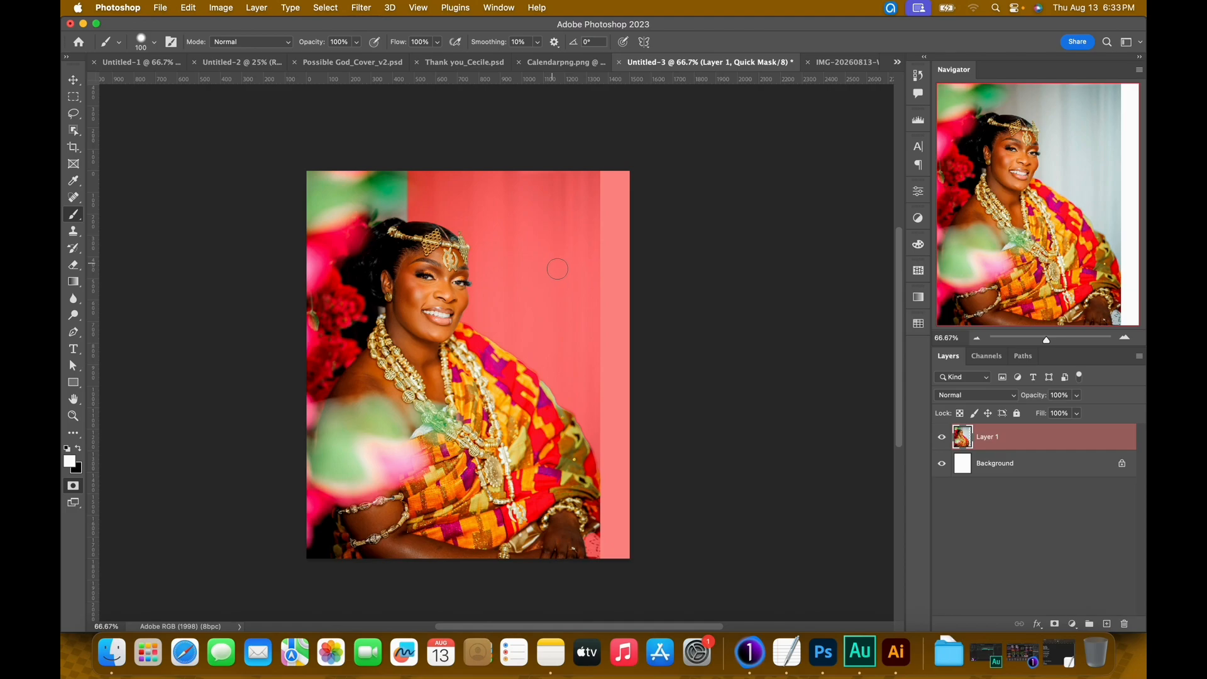
{"action": "key", "text": "q"}
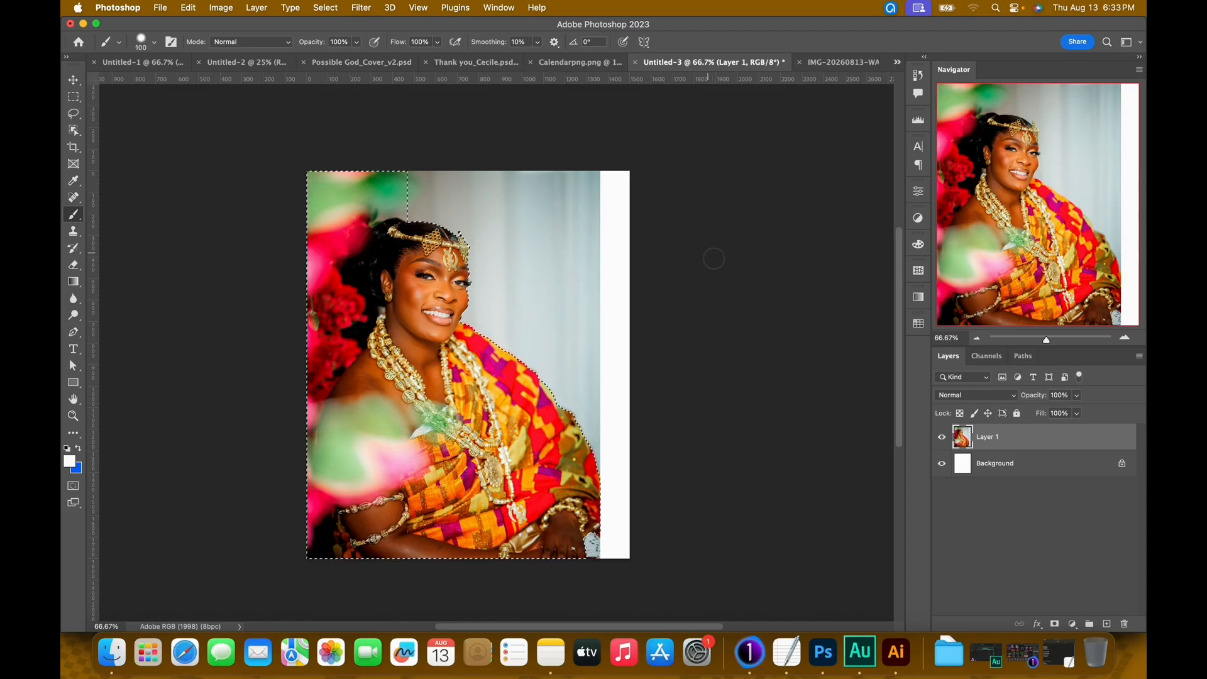
{"action": "left_click", "coordinate": [1055, 626]}
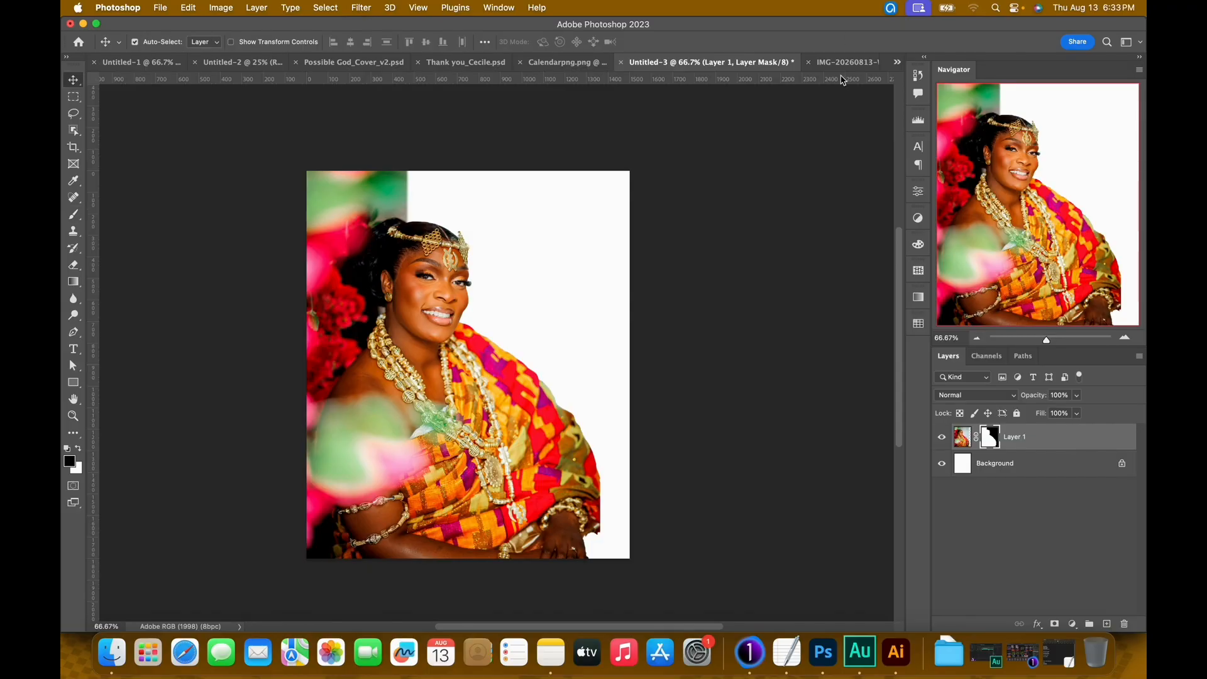
Step: Close the IMG-20260813-WA0003.jpg source photo and open IMG-20260813-WA0005.jpg as its own document
{"action": "left_click", "coordinate": [846, 63]}
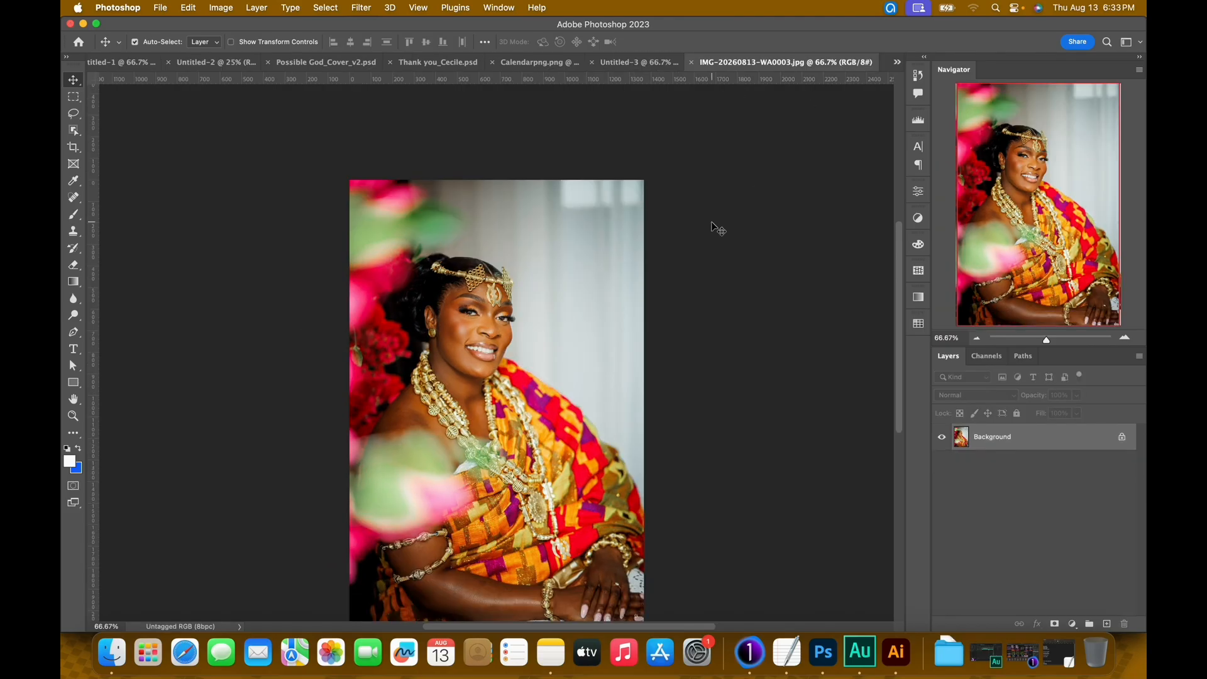
{"action": "key", "text": "super+w"}
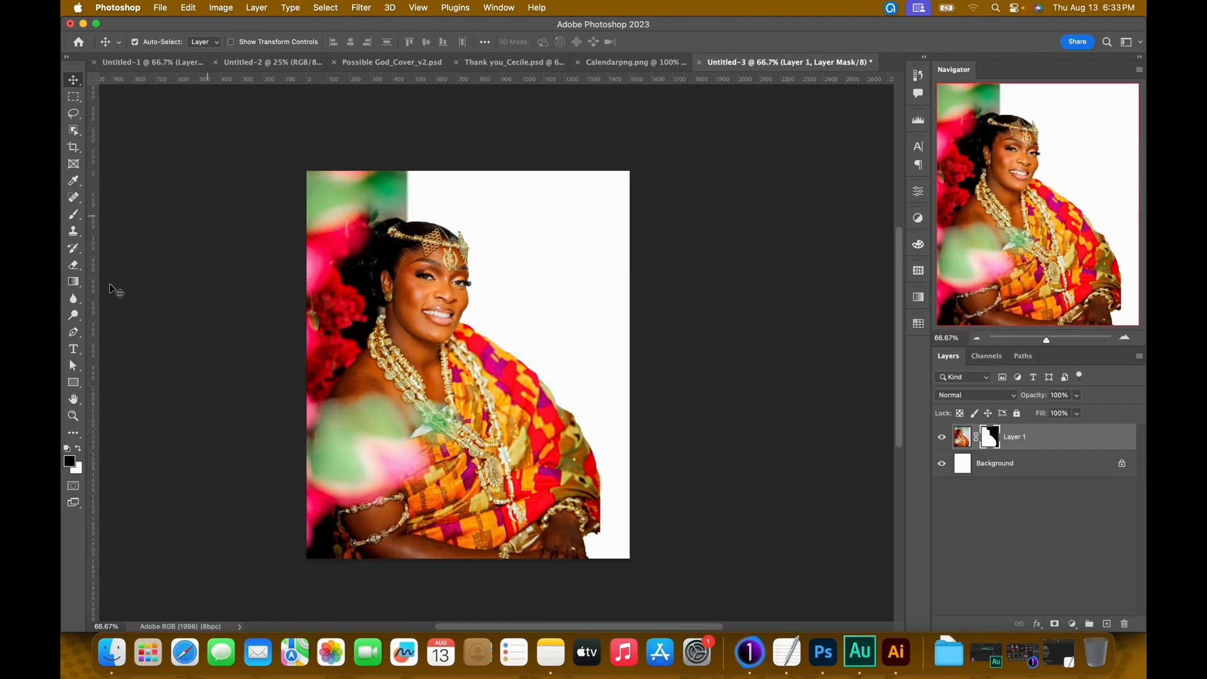
{"action": "left_click", "coordinate": [117, 652]}
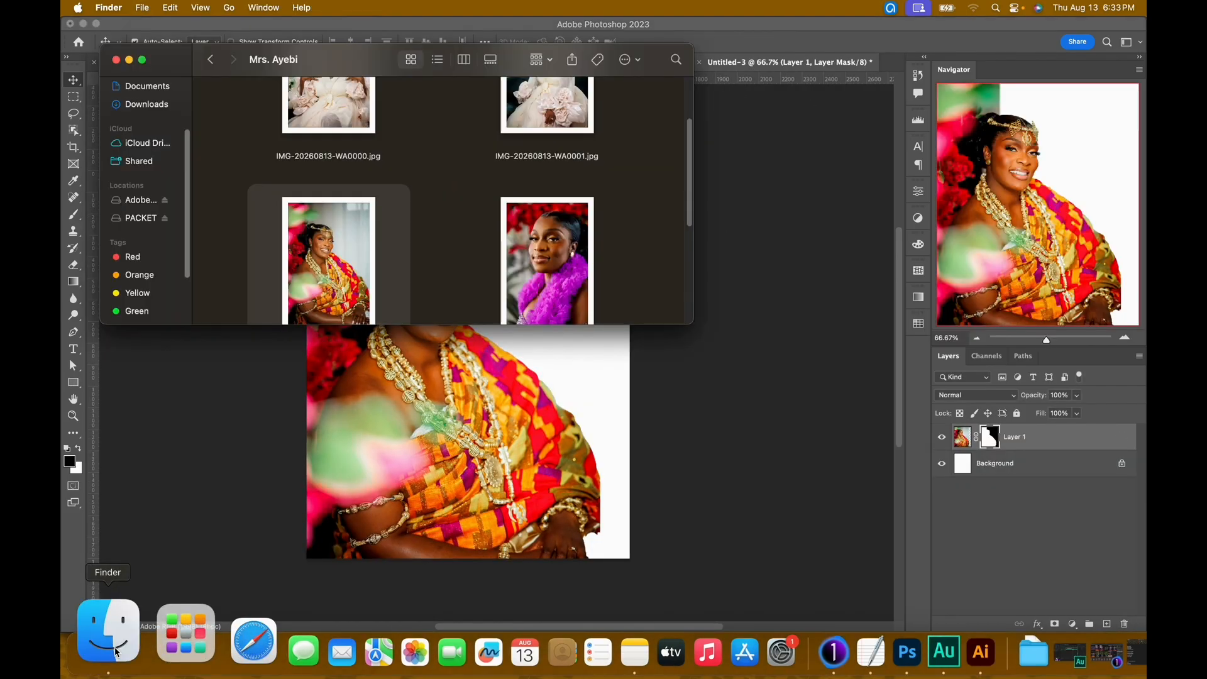
{"action": "left_click", "coordinate": [568, 276]}
{"action": "left_click_drag", "start_coordinate": [572, 250], "coordinate": [886, 72]}
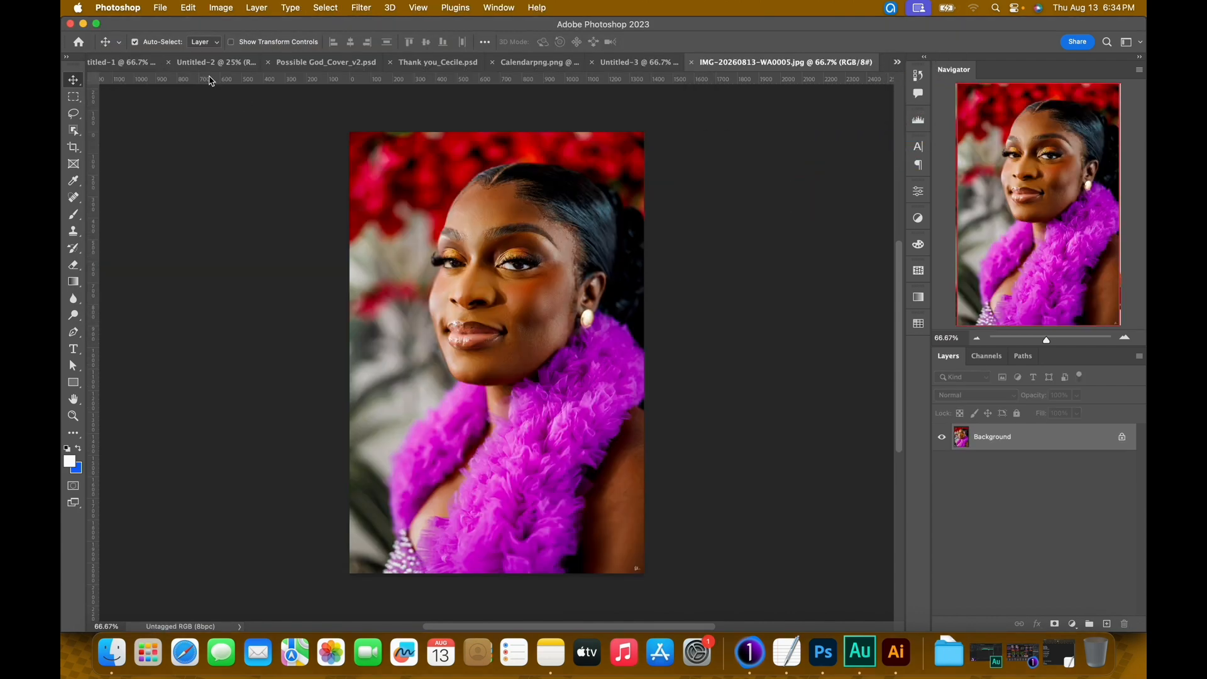
Step: Select the subject of the portrait and paint the missed hair bun behind her head into the Quick Mask with the 100 px brush
{"action": "left_click", "coordinate": [326, 7]}
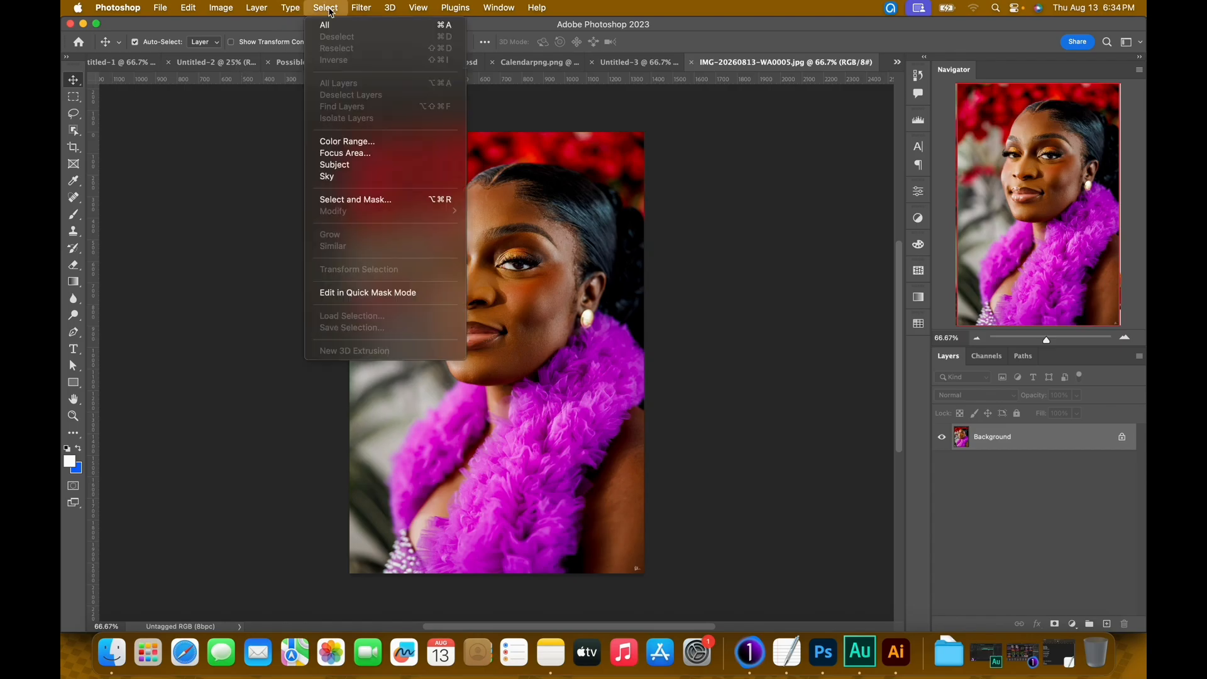
{"action": "left_click", "coordinate": [338, 171]}
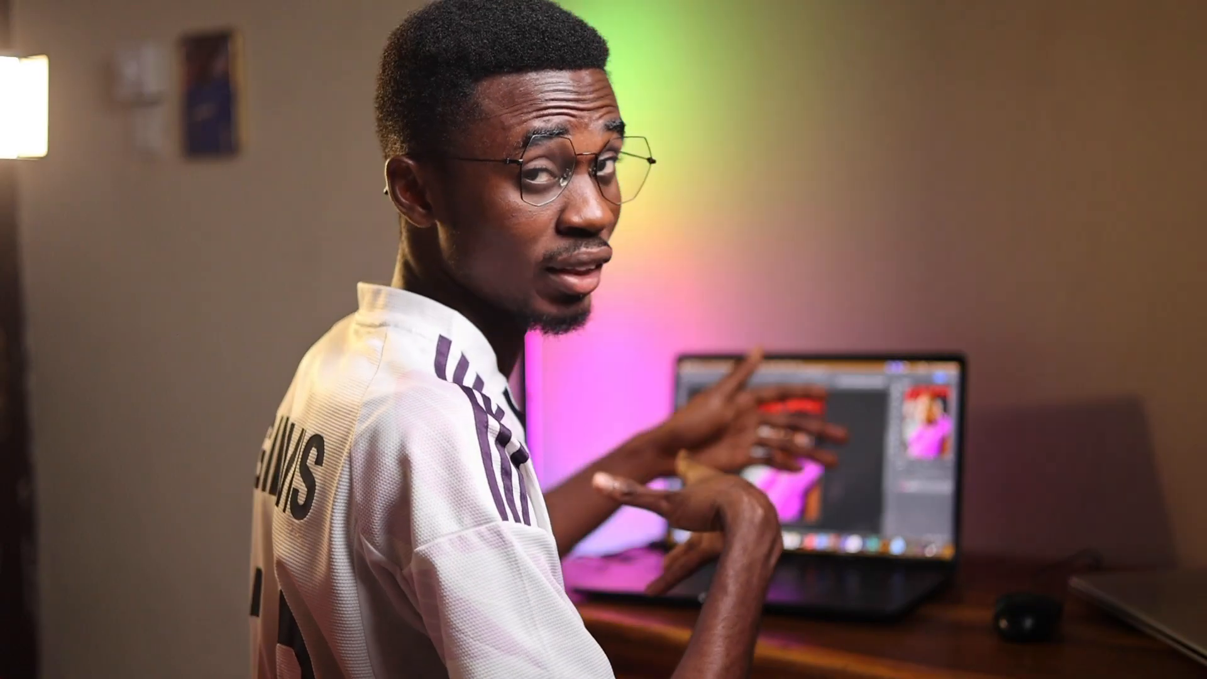
{"action": "key", "text": "q"}
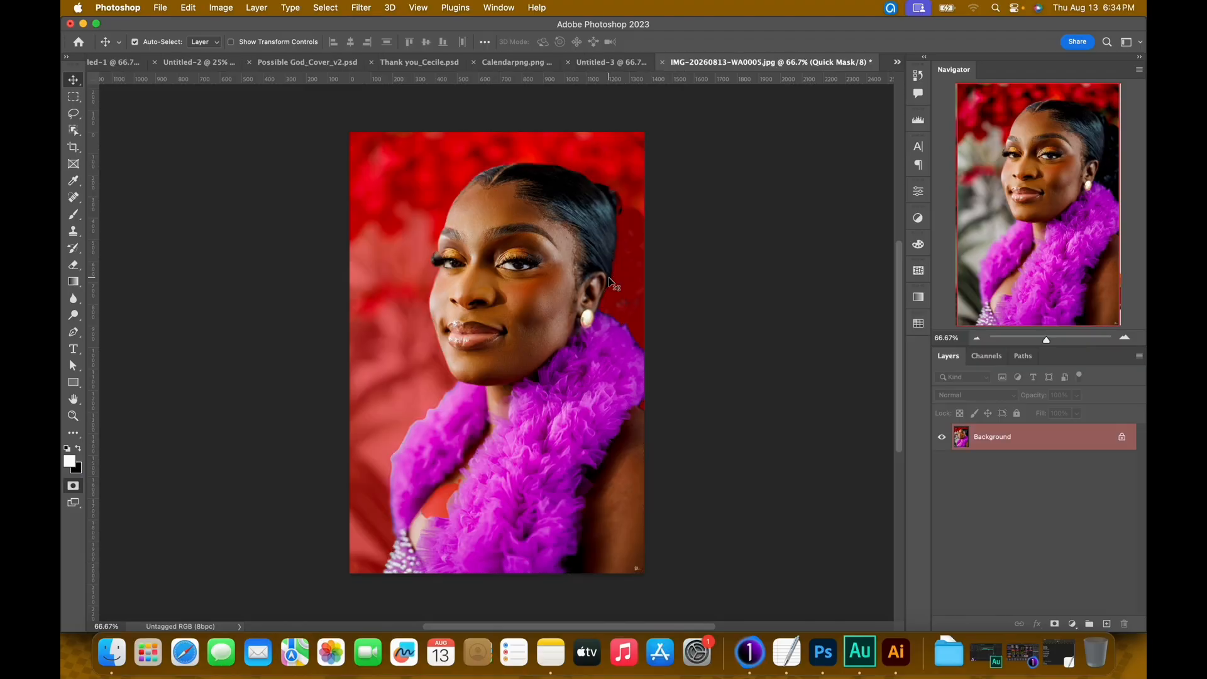
{"action": "key", "text": "b"}
{"action": "mouse_move", "coordinate": [616, 282]}
{"action": "left_mouse_down"}
{"action": "mouse_move", "coordinate": [594, 298]}
{"action": "mouse_move", "coordinate": [631, 291]}
{"action": "mouse_move", "coordinate": [647, 320]}
{"action": "mouse_move", "coordinate": [637, 254]}
{"action": "mouse_move", "coordinate": [603, 248]}
{"action": "mouse_move", "coordinate": [624, 285]}
{"action": "mouse_move", "coordinate": [618, 219]}
{"action": "left_mouse_up"}
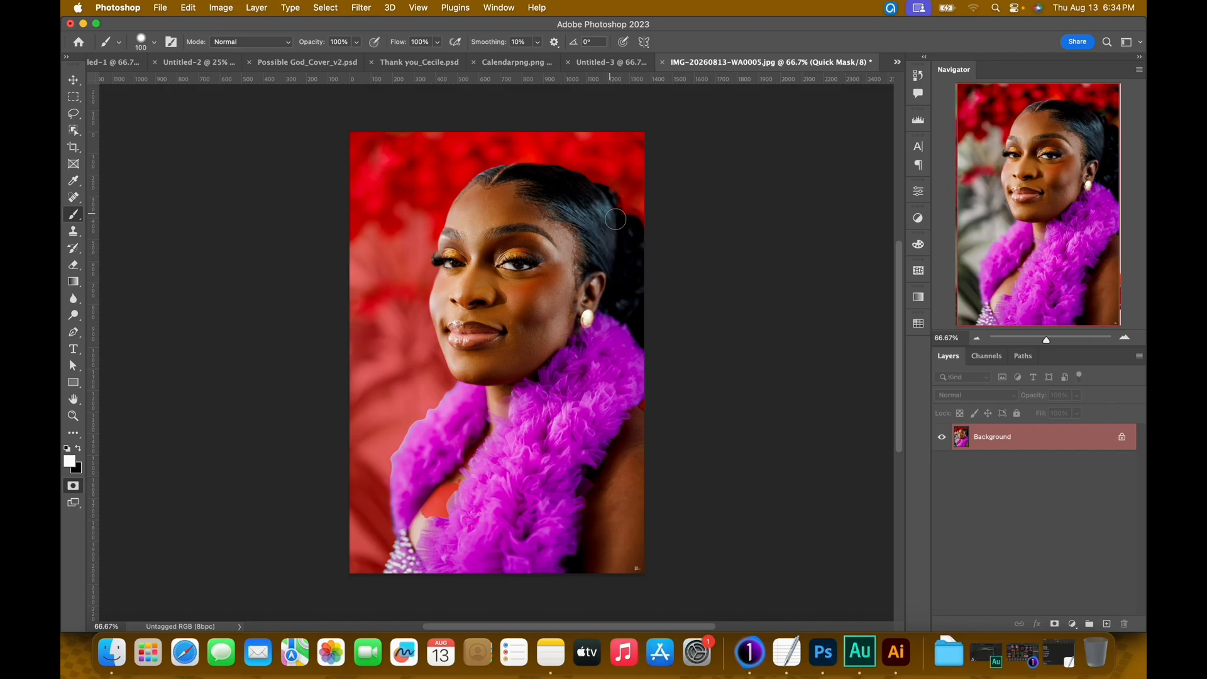
Step: Paint white over the masked chest skin between the purple ruffles with the brush reduced to 45 px
{"action": "key", "text": "["}
{"action": "key", "text": "["}
{"action": "key", "text": "["}
{"action": "key", "text": "["}
{"action": "key", "text": "["}
{"action": "key", "text": "bracketright"}
{"action": "key", "text": "bracketright"}
{"action": "key", "text": "bracketleft"}
{"action": "key", "text": "bracketleft"}
{"action": "key", "text": "super+equal"}
{"action": "key", "text": "super+equal"}
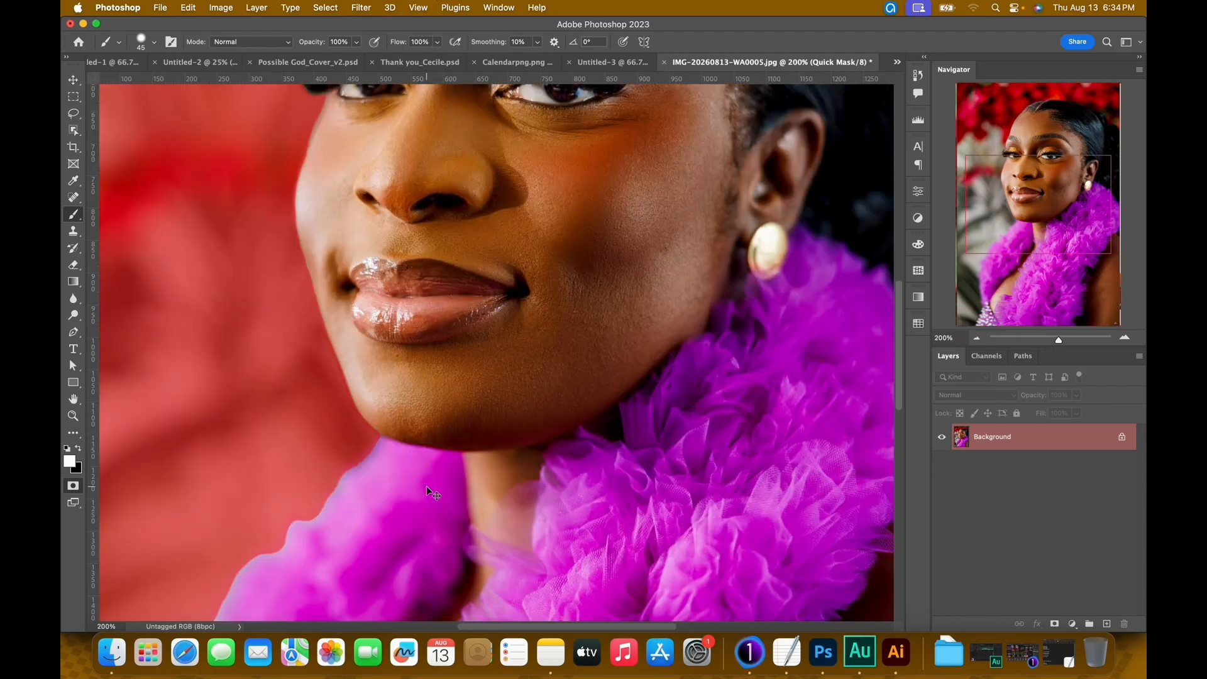
{"action": "left_click_drag", "start_coordinate": [383, 488], "coordinate": [422, 180]}
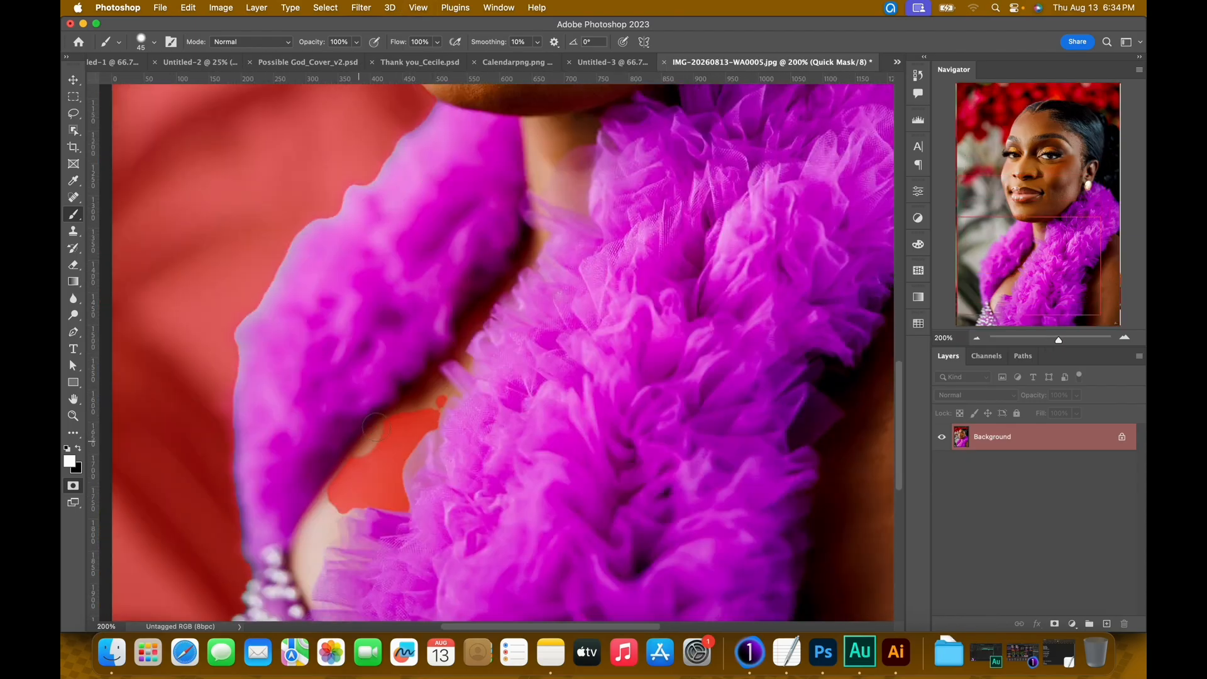
{"action": "mouse_move", "coordinate": [357, 485]}
{"action": "left_mouse_down"}
{"action": "mouse_move", "coordinate": [422, 437]}
{"action": "mouse_move", "coordinate": [386, 483]}
{"action": "mouse_move", "coordinate": [446, 427]}
{"action": "mouse_move", "coordinate": [382, 516]}
{"action": "mouse_move", "coordinate": [426, 472]}
{"action": "mouse_move", "coordinate": [400, 517]}
{"action": "mouse_move", "coordinate": [359, 466]}
{"action": "mouse_move", "coordinate": [373, 481]}
{"action": "mouse_move", "coordinate": [421, 407]}
{"action": "mouse_move", "coordinate": [375, 434]}
{"action": "mouse_move", "coordinate": [467, 393]}
{"action": "left_mouse_up"}
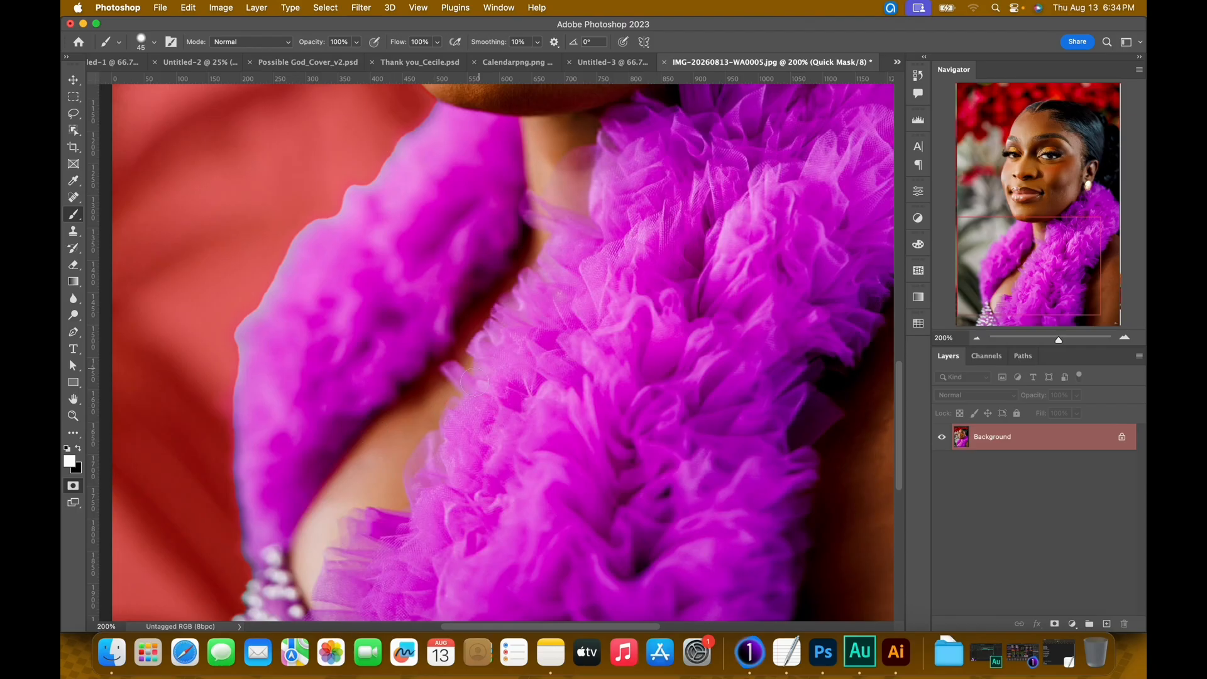
Step: Refine the Quick Mask along the ruffle's outer edge in black with a Soft Round brush reduced to 25 px
{"action": "key", "text": "bracketright"}
{"action": "key", "text": "bracketleft"}
{"action": "left_click", "coordinate": [152, 50]}
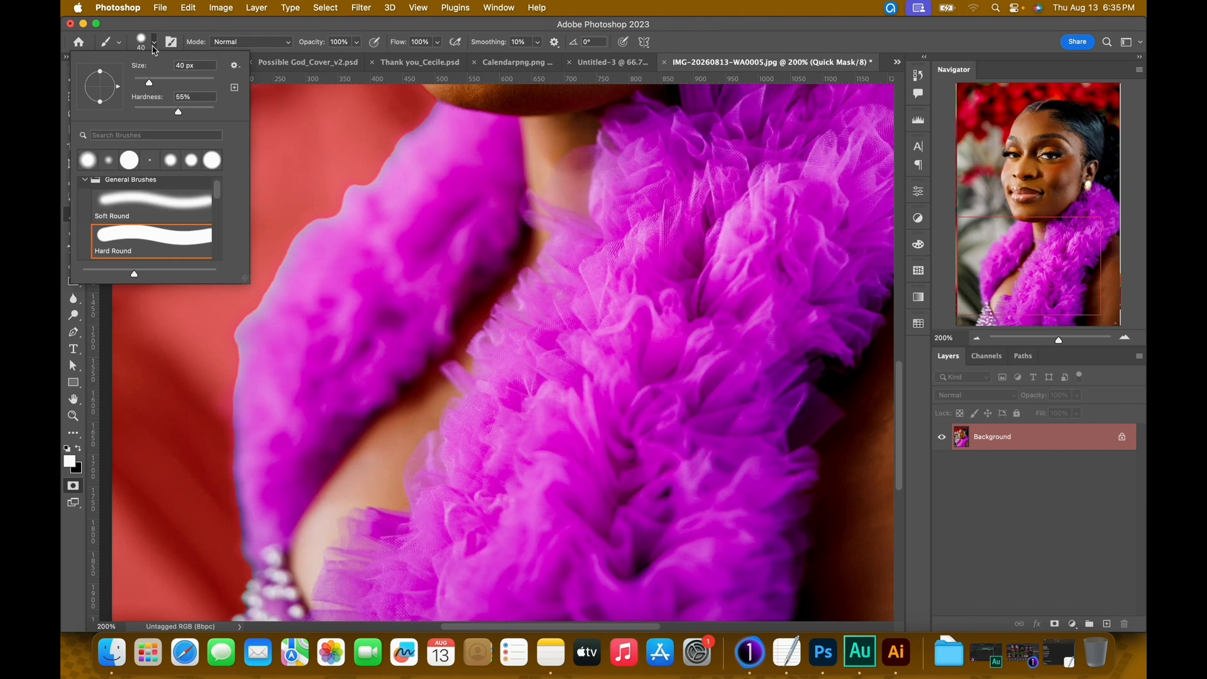
{"action": "left_click", "coordinate": [136, 217]}
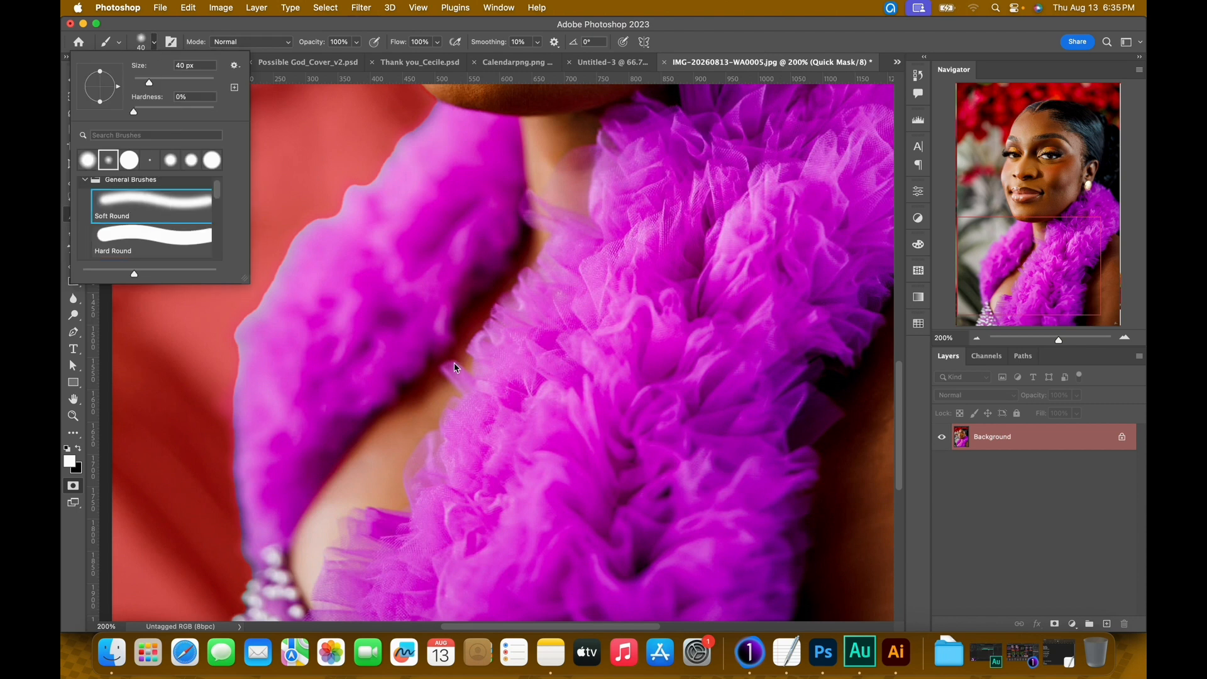
{"action": "left_click", "coordinate": [416, 425]}
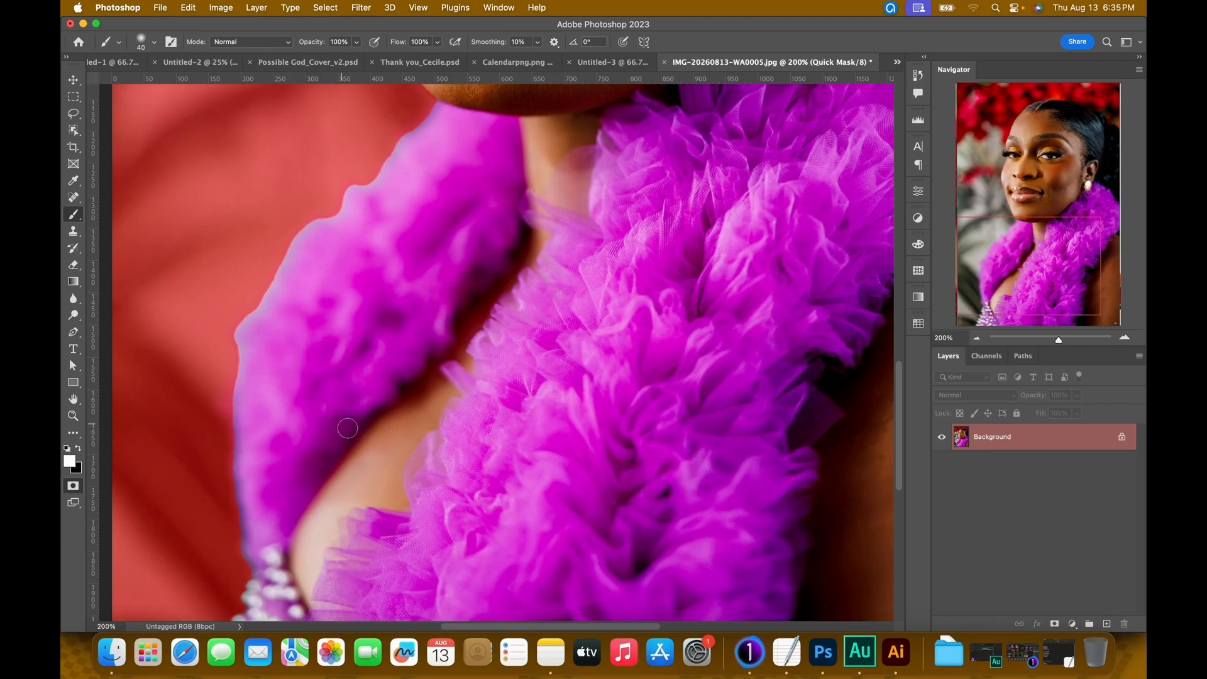
{"action": "key", "text": "bracketleft"}
{"action": "key", "text": "bracketleft"}
{"action": "key", "text": "bracketleft"}
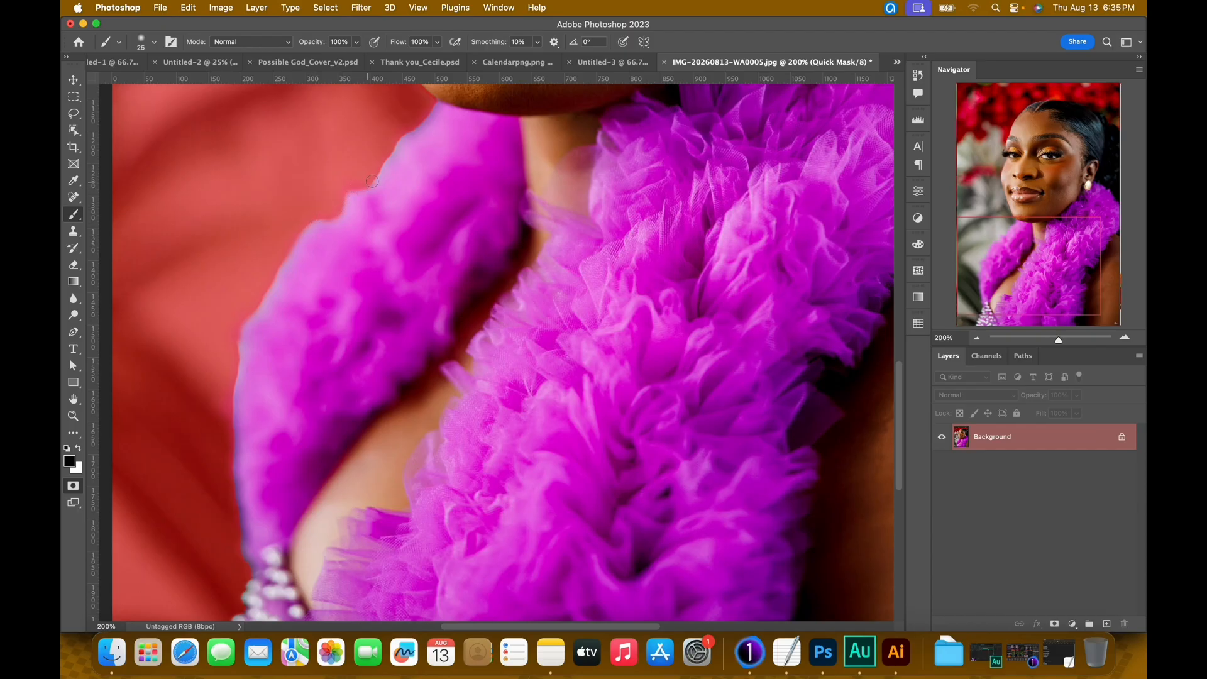
Step: Check the Quick Mask edge up along the chin and face, and turn the mask back into a selection
{"action": "scroll", "coordinate": [368, 168], "scroll_direction": "up", "scroll_amount": 5}
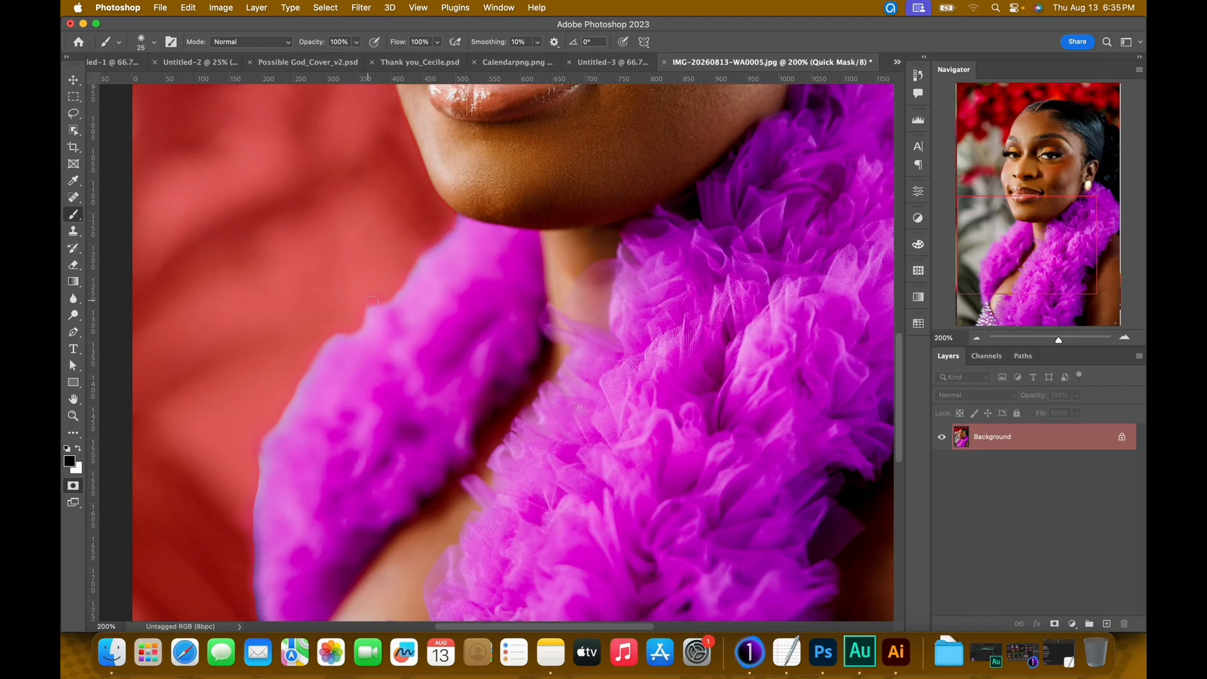
{"action": "left_click_drag", "start_coordinate": [309, 210], "coordinate": [391, 467]}
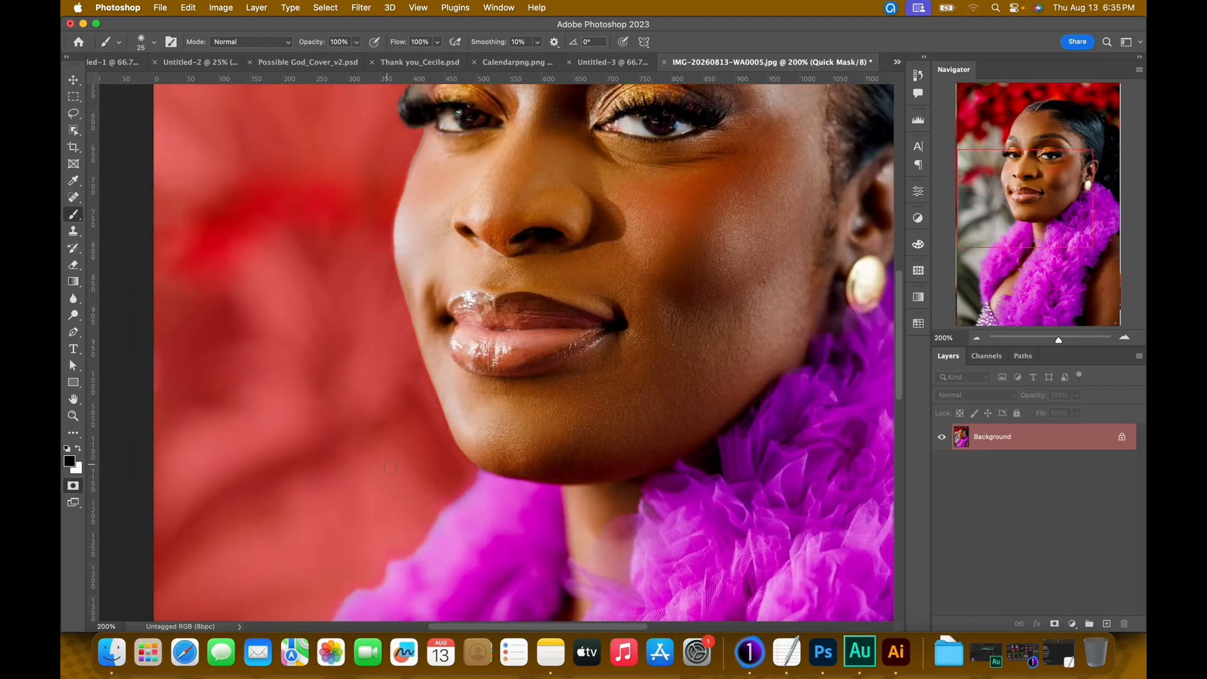
{"action": "key", "text": "super+minus"}
{"action": "key", "text": "super+minus"}
{"action": "key", "text": "q"}
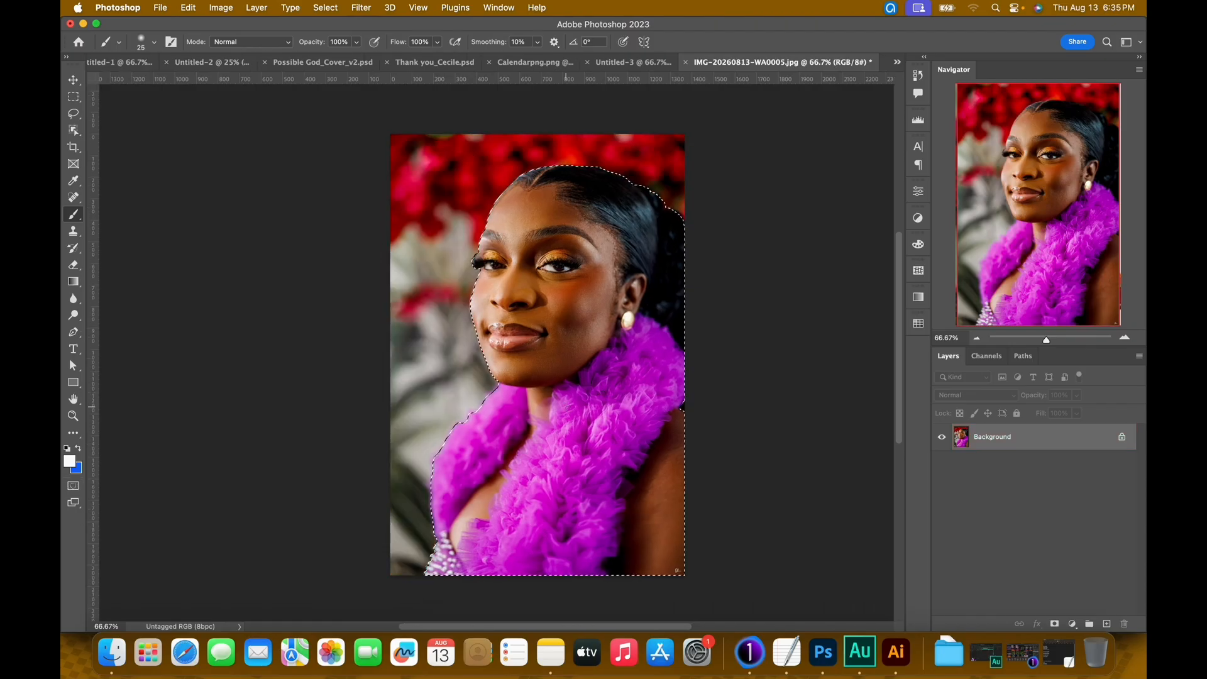
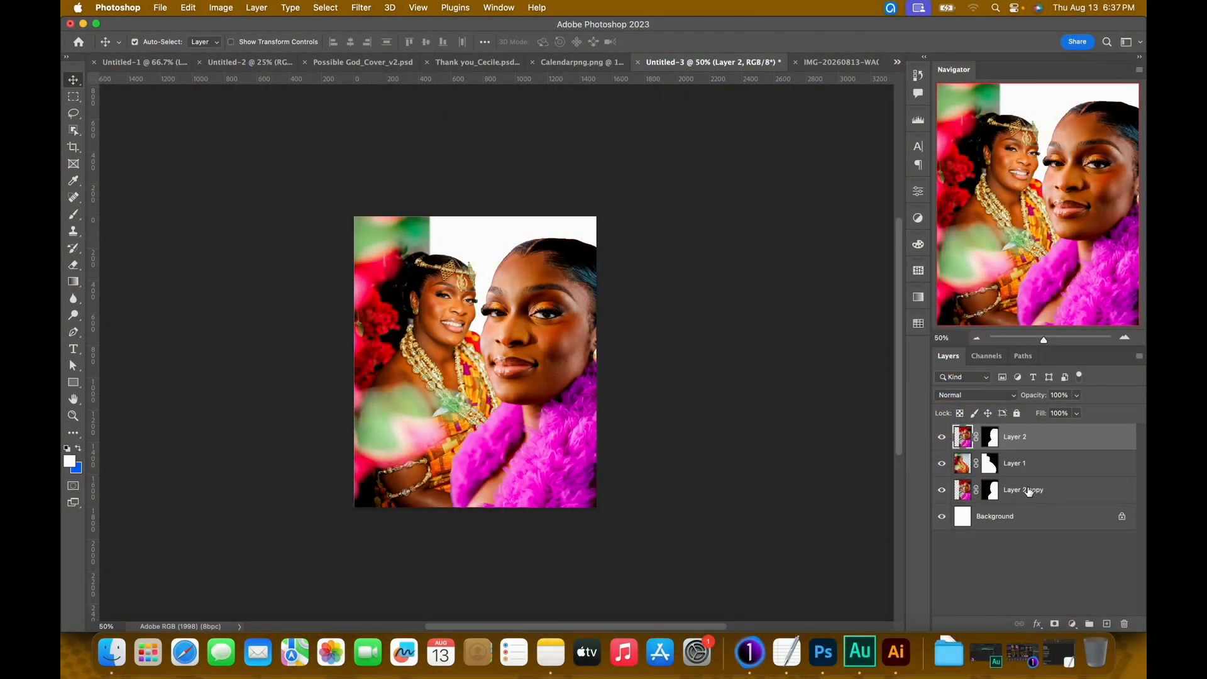
Step: Invert the layer mask of Layer 2 copy in Untitled-3 to reveal the red floral backdrop behind both portraits
{"action": "left_click", "coordinate": [1029, 492]}
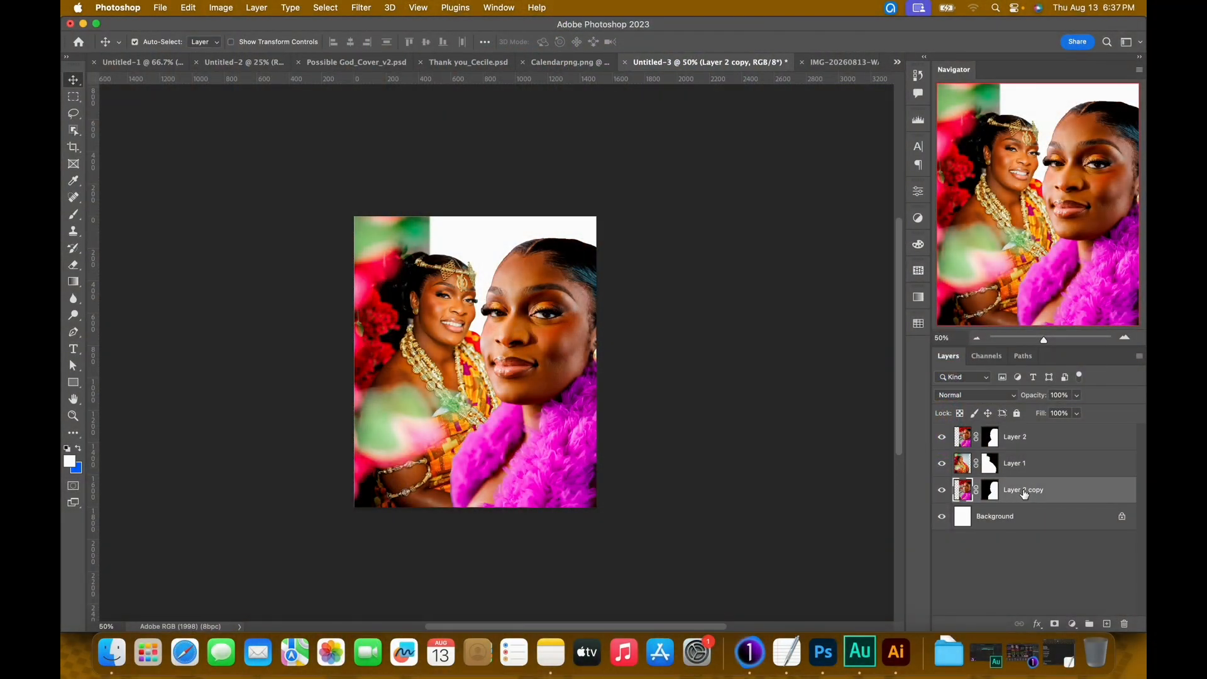
{"action": "left_click", "coordinate": [991, 490]}
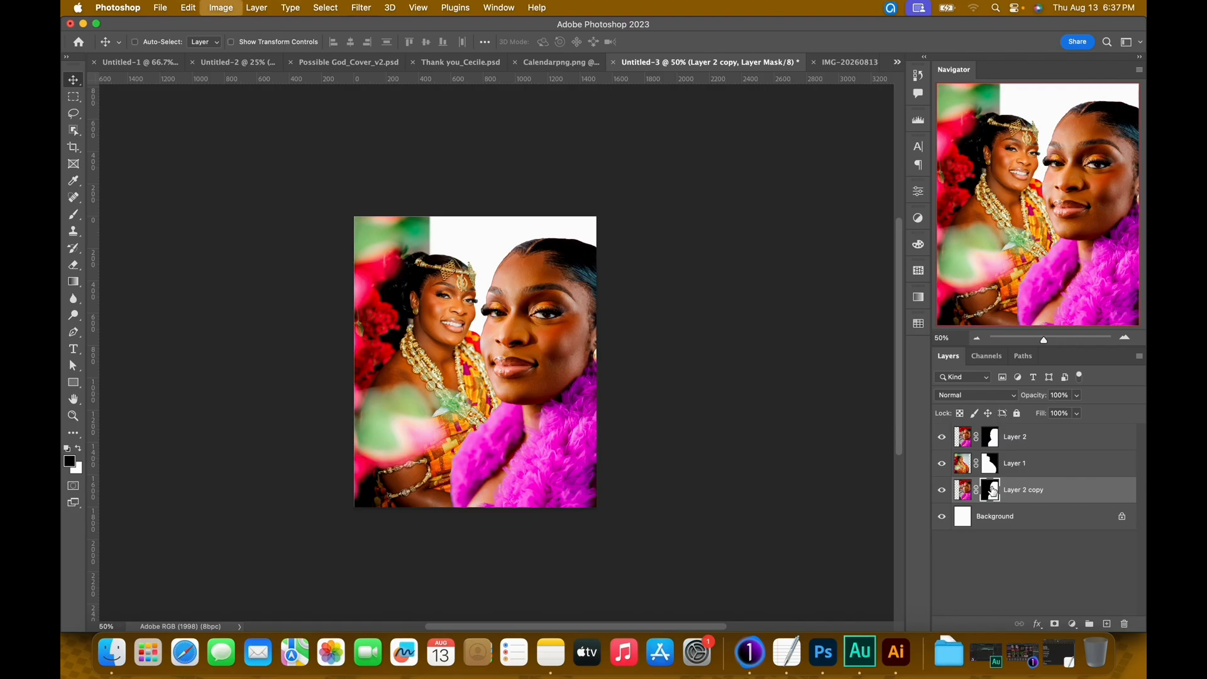
{"action": "key", "text": "super+i"}
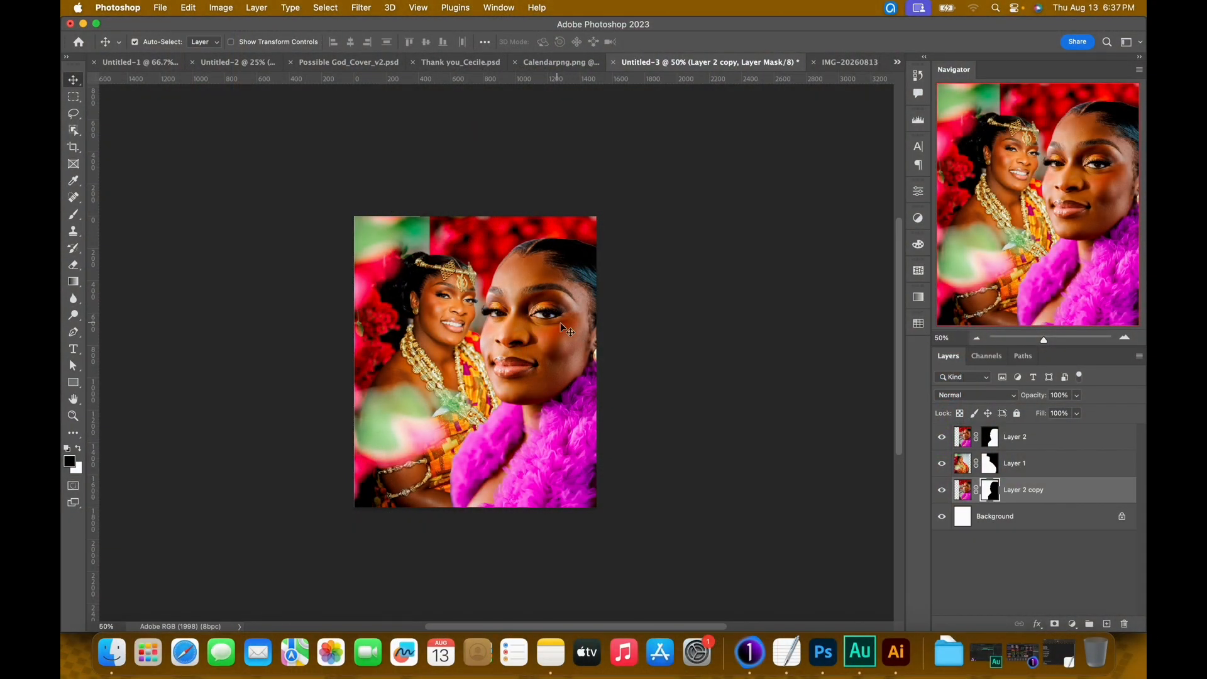
{"action": "left_click", "coordinate": [553, 322]}
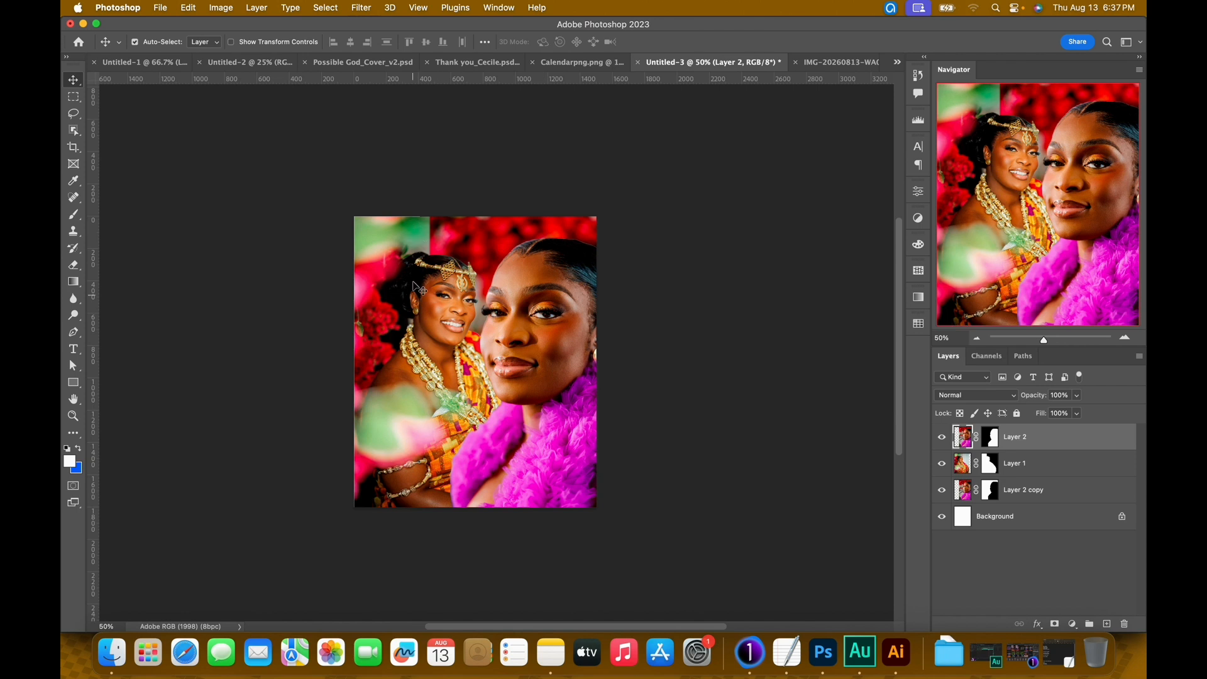
{"action": "left_click", "coordinate": [420, 306]}
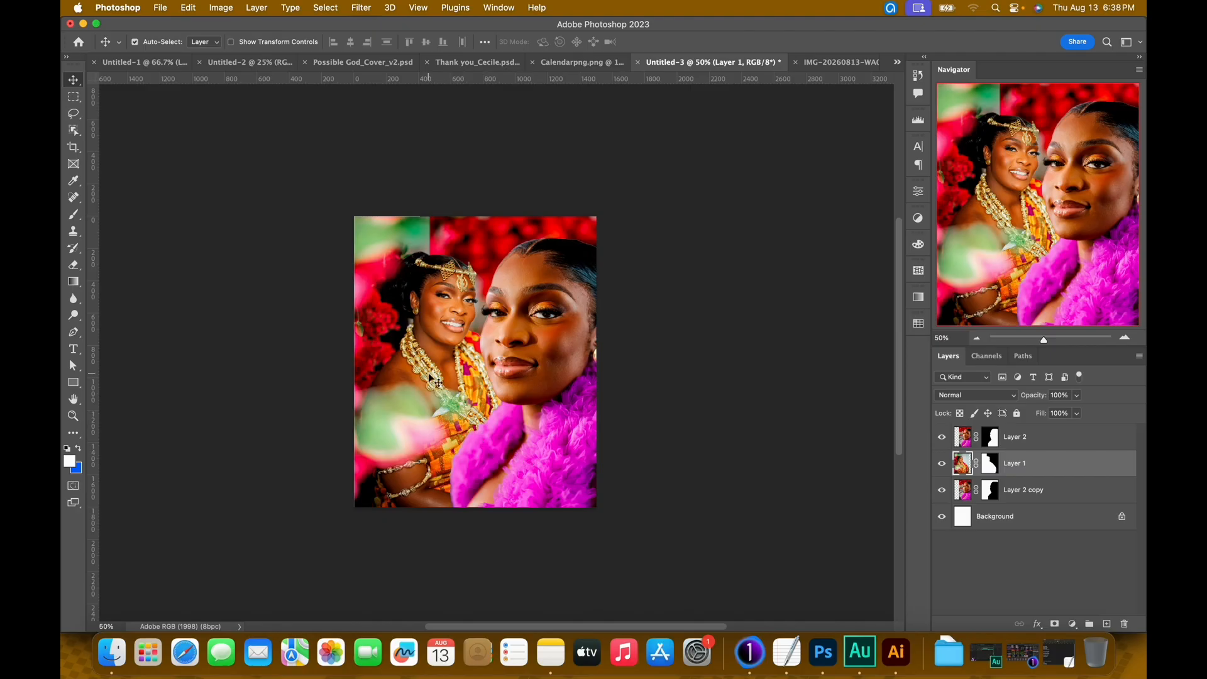
{"action": "left_click", "coordinate": [535, 357]}
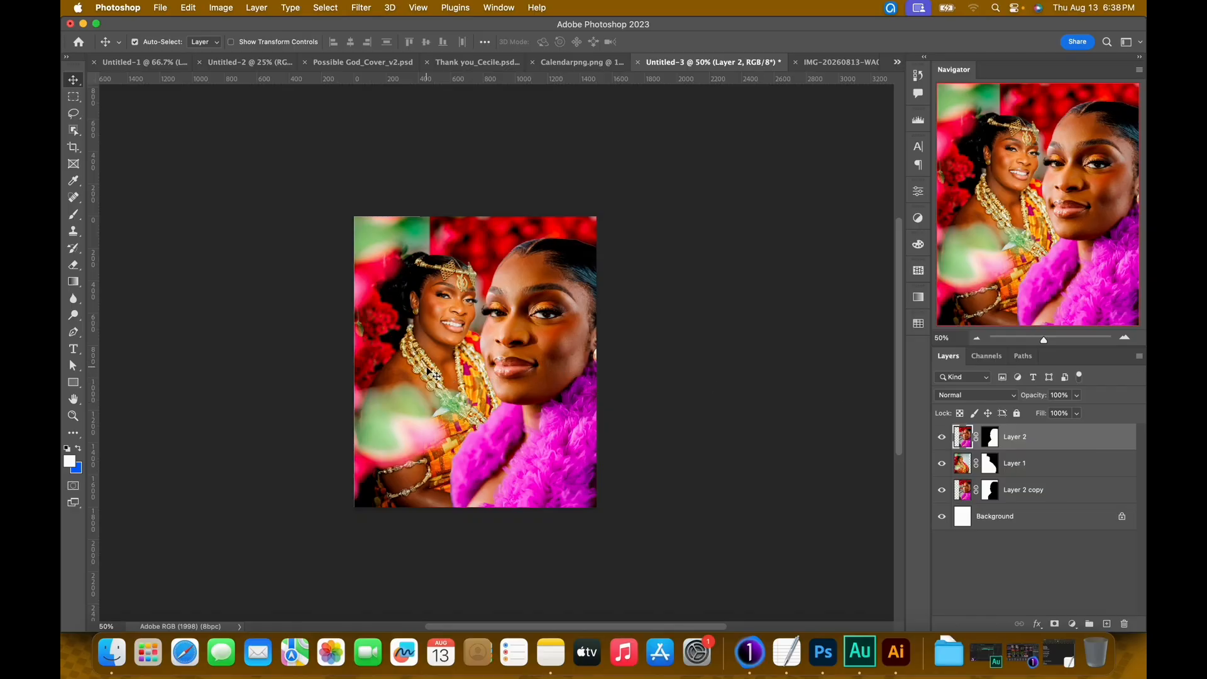
Step: Scale down the traditional-dress portrait on Layer 1 from its lower corner with Free Transform
{"action": "left_click", "coordinate": [452, 362]}
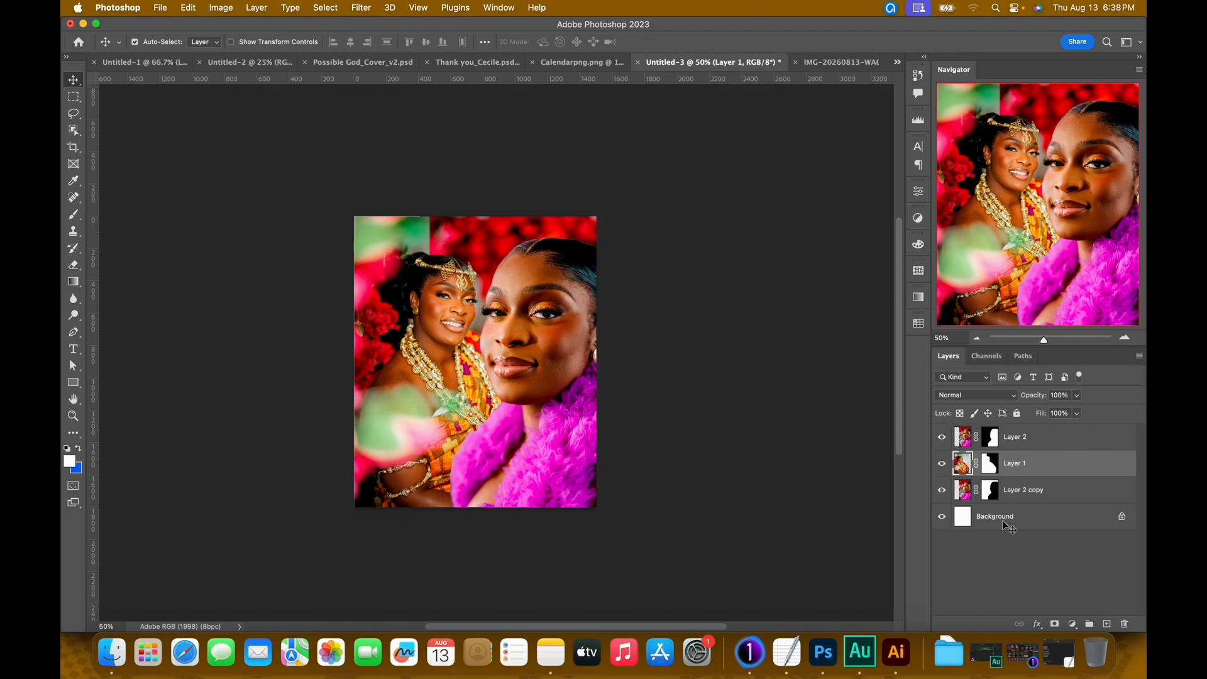
{"action": "key", "text": "super"}
{"action": "key", "text": "super+t"}
{"action": "left_click_drag", "start_coordinate": [576, 535], "coordinate": [566, 510]}
{"action": "key", "text": "Return"}
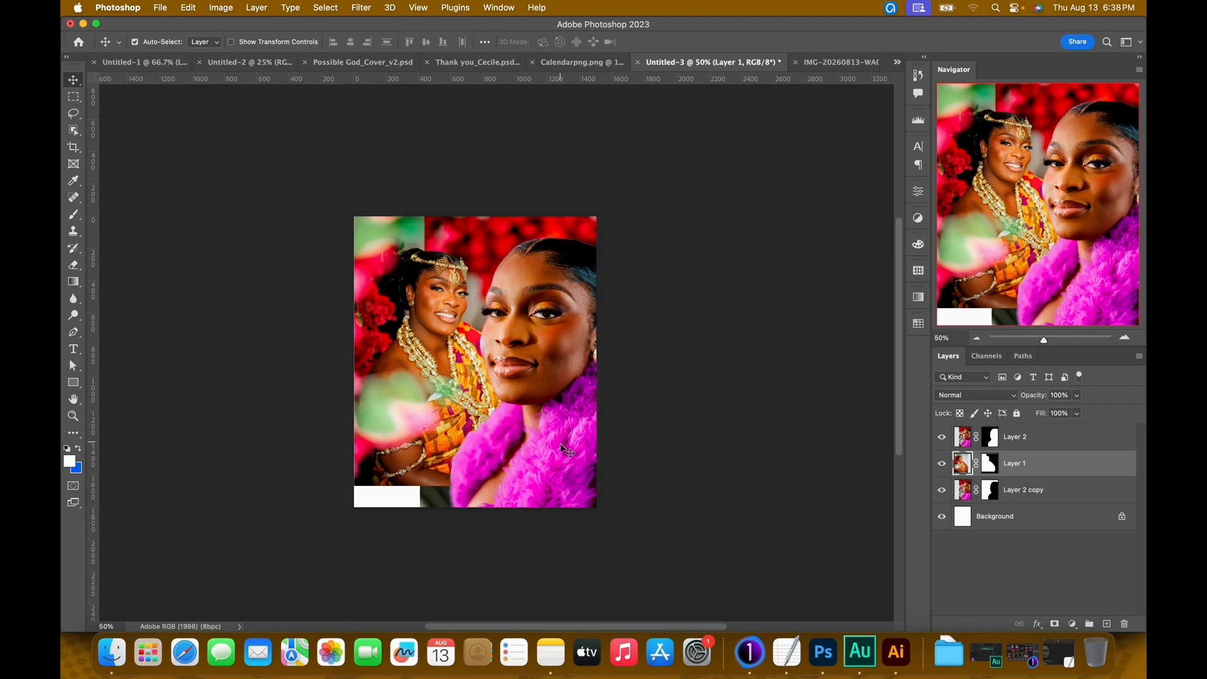
Step: Check the finished thank-you design for reference, and try the close-up portrait on Layer 2 about 30 px higher in Untitled-3
{"action": "left_click", "coordinate": [471, 65]}
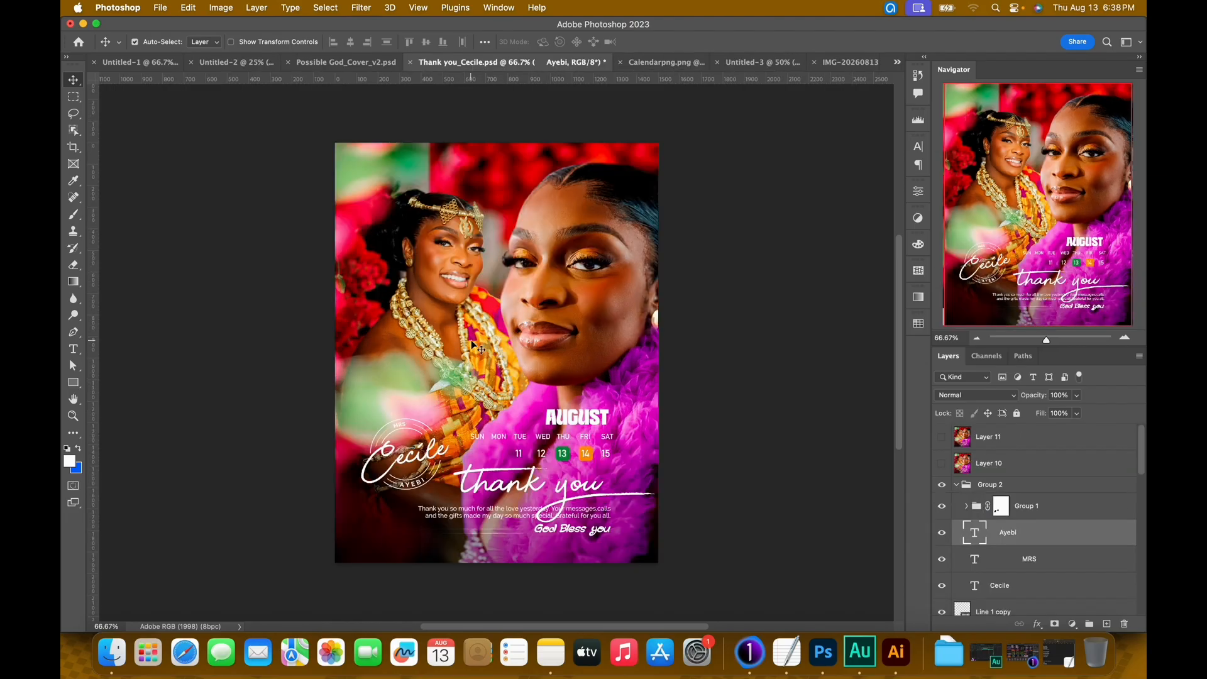
{"action": "left_click", "coordinate": [766, 74]}
{"action": "left_click", "coordinate": [550, 356]}
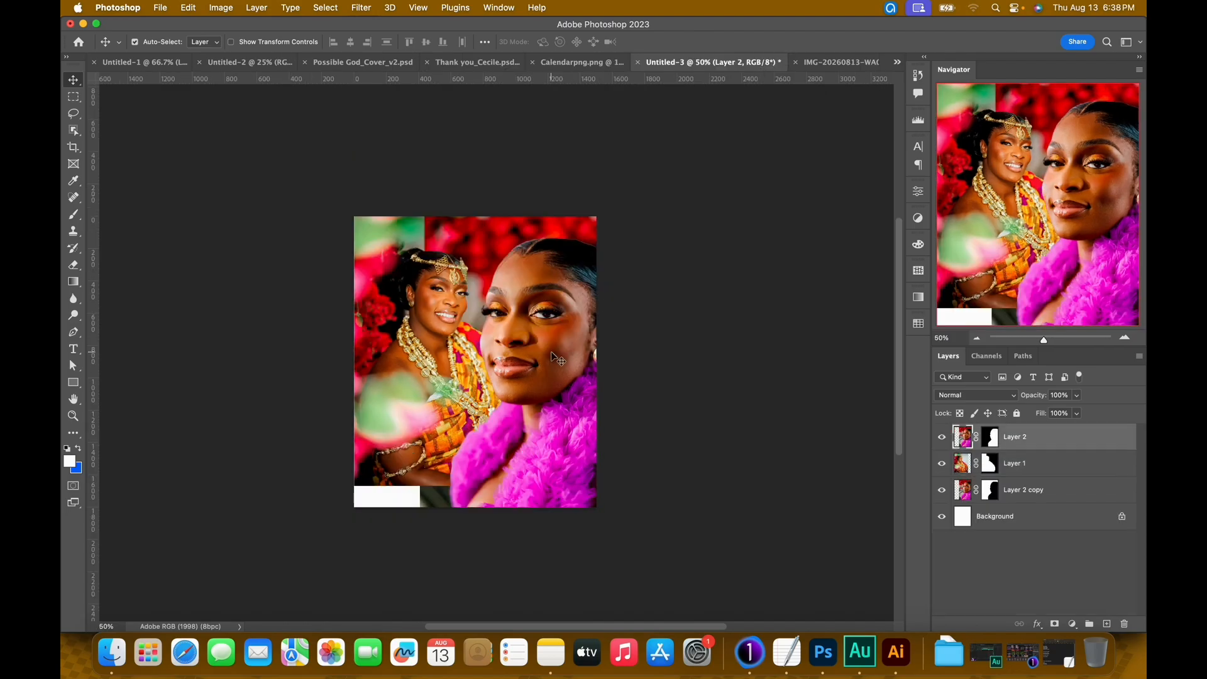
{"action": "key", "text": "shift+Up"}
{"action": "key", "text": "shift+Up"}
{"action": "key", "text": "shift+Up"}
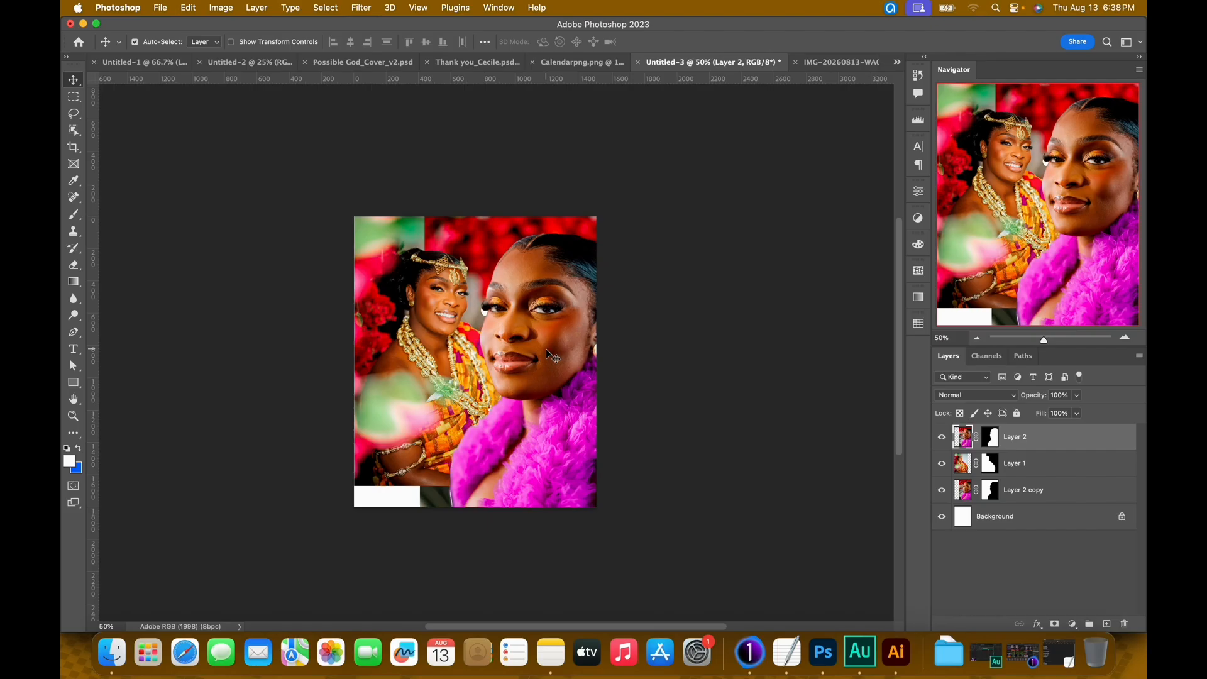
{"action": "left_click_drag", "start_coordinate": [546, 353], "coordinate": [553, 359]}
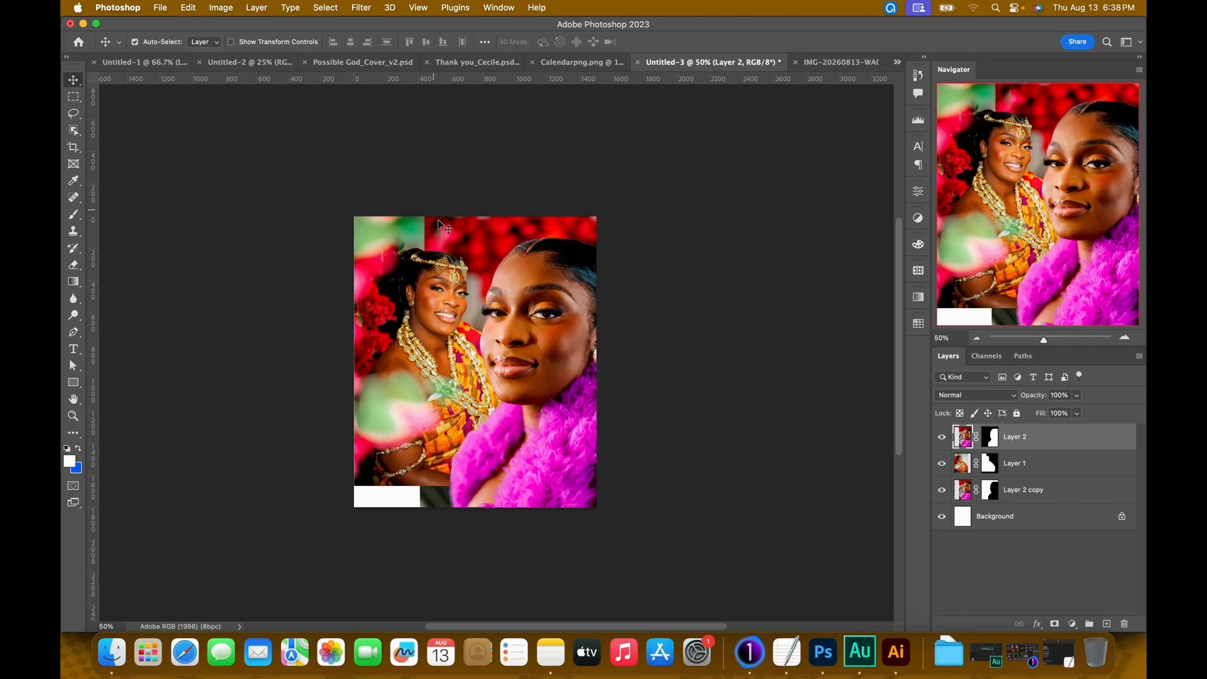
Step: Compare with the finished thank-you design and enlarge the close-up portrait on Layer 2 to about 102.83% in Untitled-3
{"action": "left_click", "coordinate": [462, 63]}
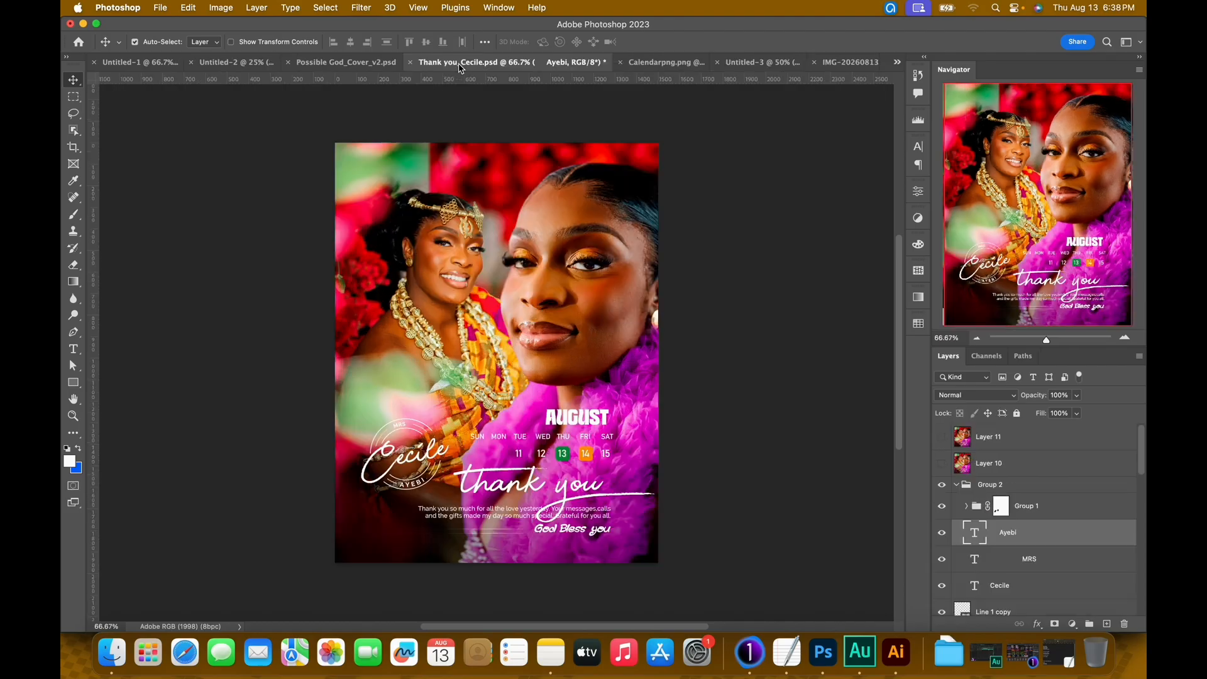
{"action": "left_click", "coordinate": [771, 63]}
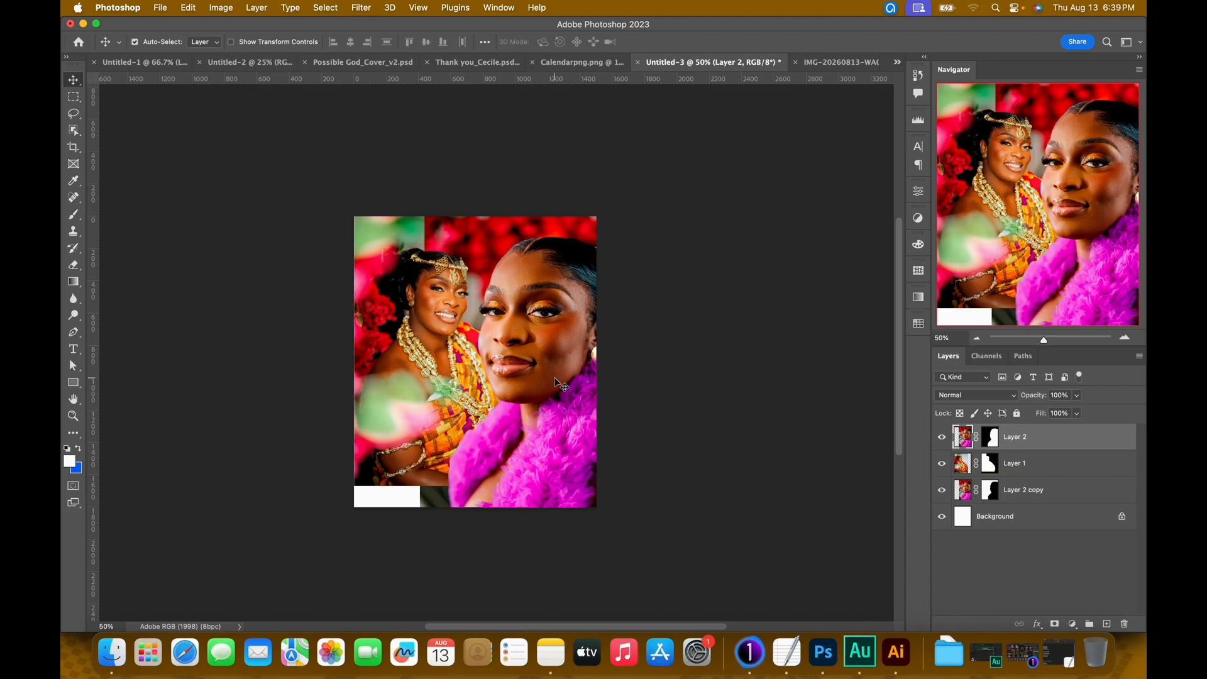
{"action": "key", "text": "super+t"}
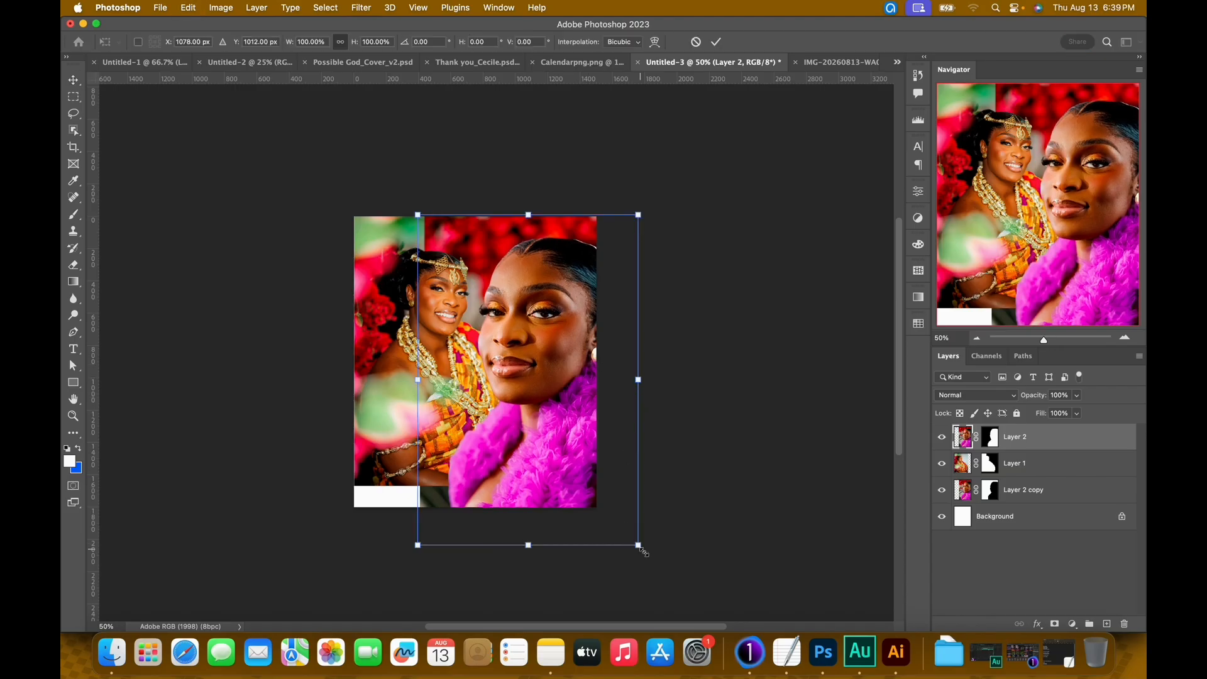
{"action": "left_click_drag", "start_coordinate": [651, 554], "coordinate": [652, 555]}
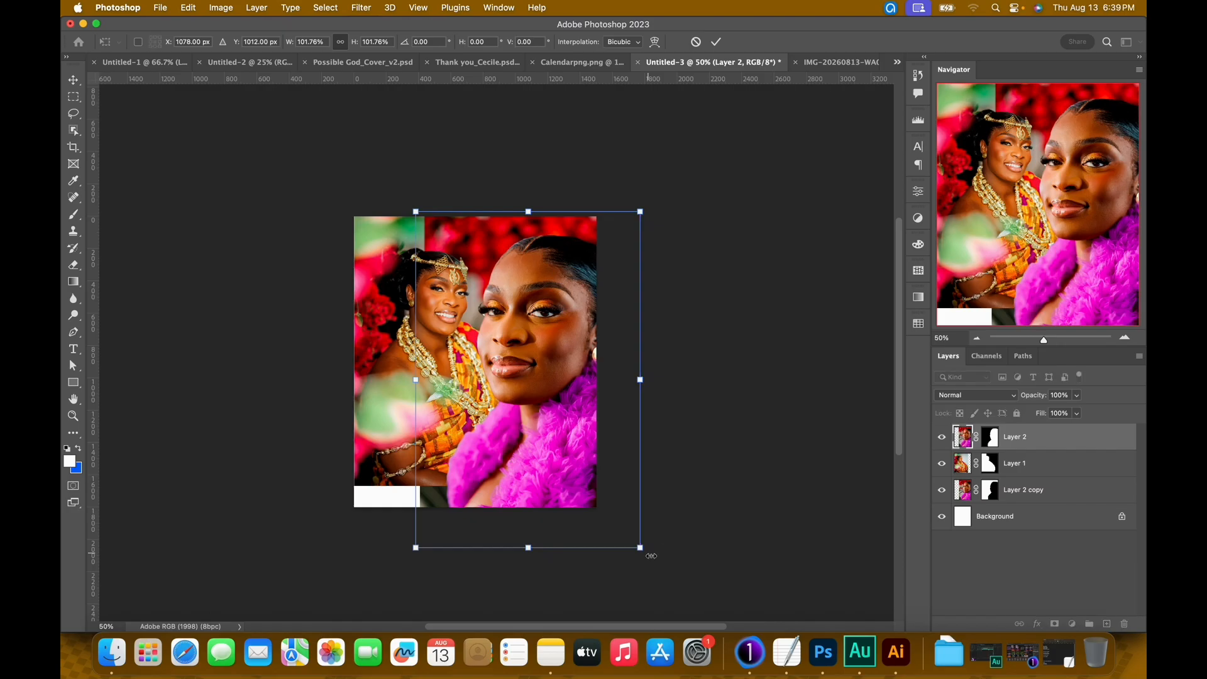
{"action": "key", "text": "super+equal"}
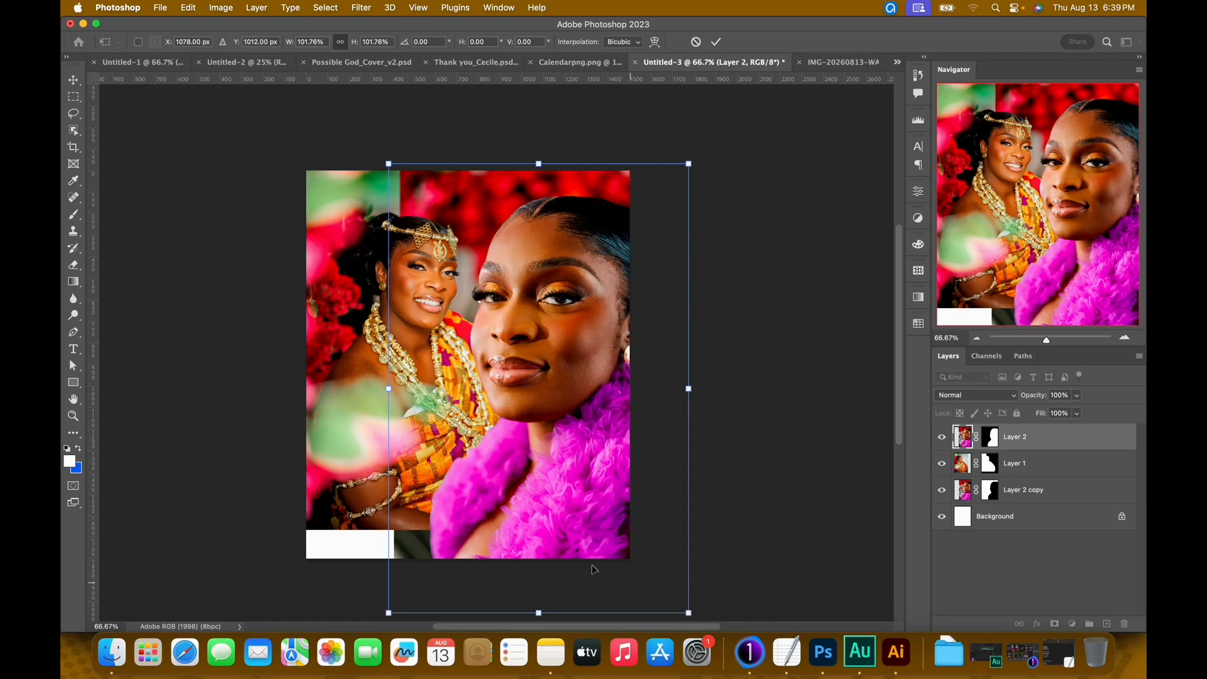
{"action": "scroll", "coordinate": [594, 569], "scroll_direction": "down", "scroll_amount": 3}
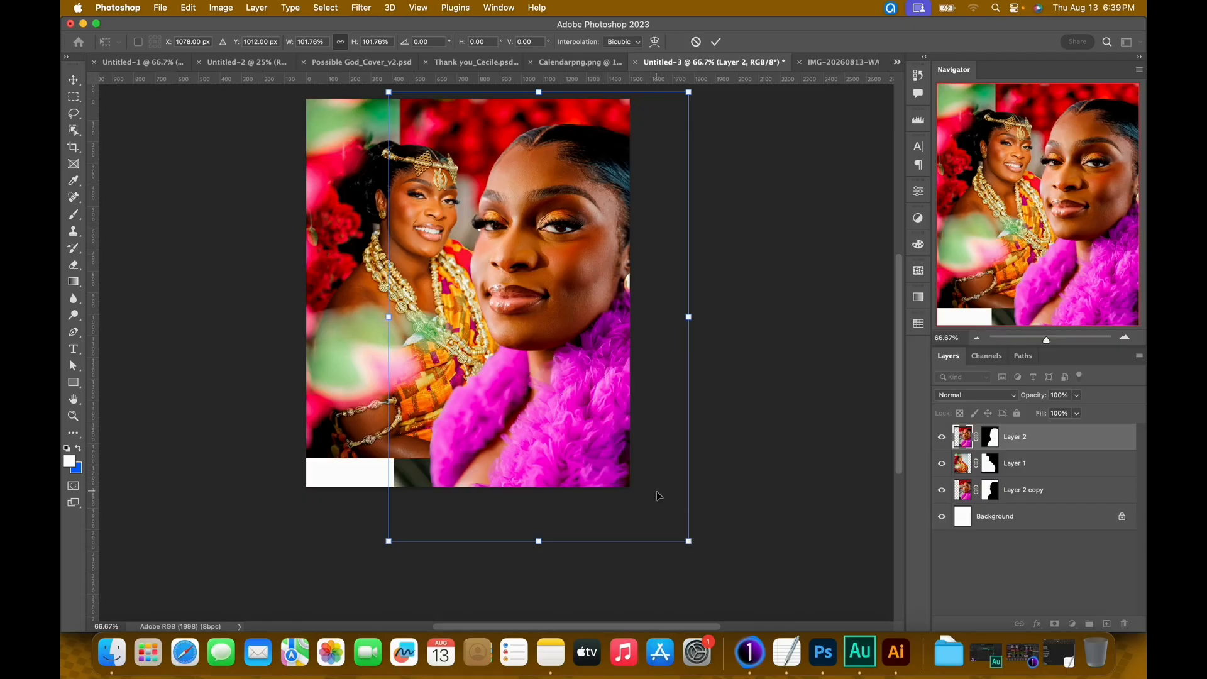
{"action": "left_click_drag", "start_coordinate": [690, 547], "coordinate": [693, 549]}
Step: Nudge the enlarged close-up portrait left to an X position of about 1059.83 px and apply the transform
{"action": "key", "text": "Left"}
{"action": "key", "text": "Left"}
{"action": "key", "text": "Left"}
{"action": "key", "text": "Left"}
{"action": "key", "text": "Left"}
{"action": "key", "text": "Left"}
{"action": "key", "text": "Left"}
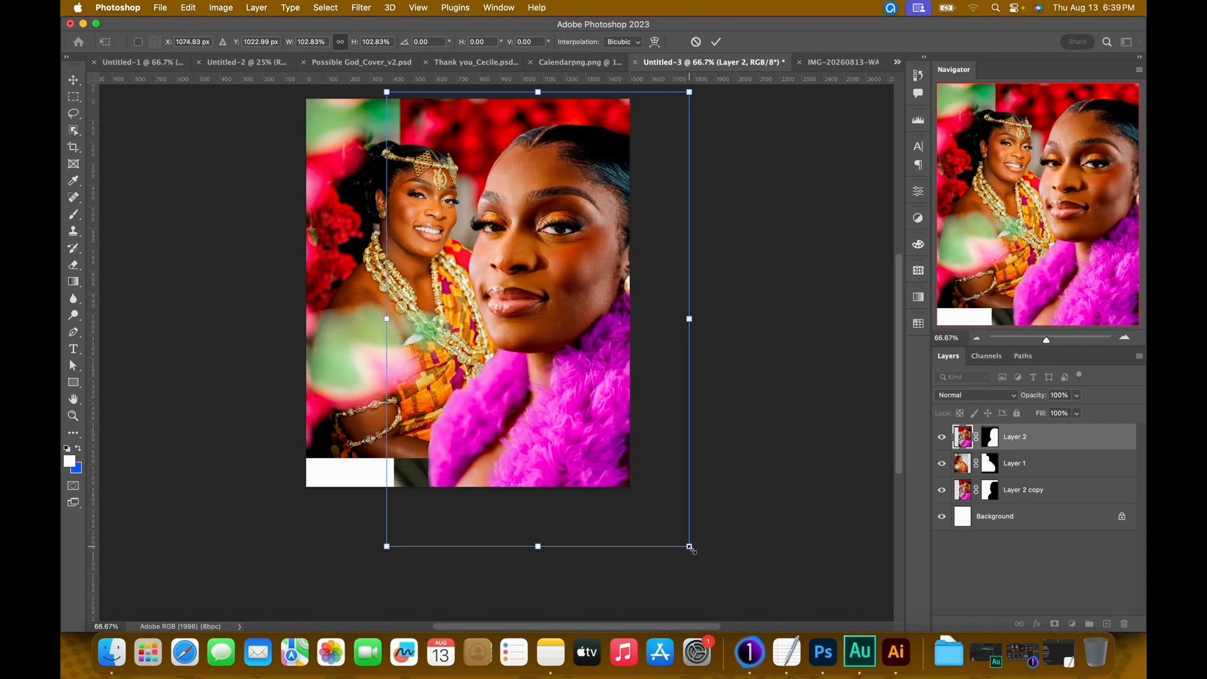
{"action": "key", "text": "Left"}
{"action": "key", "text": "Left"}
{"action": "key", "text": "Left"}
{"action": "key", "text": "Left"}
{"action": "key", "text": "Left"}
{"action": "key", "text": "Left"}
{"action": "key", "text": "Left"}
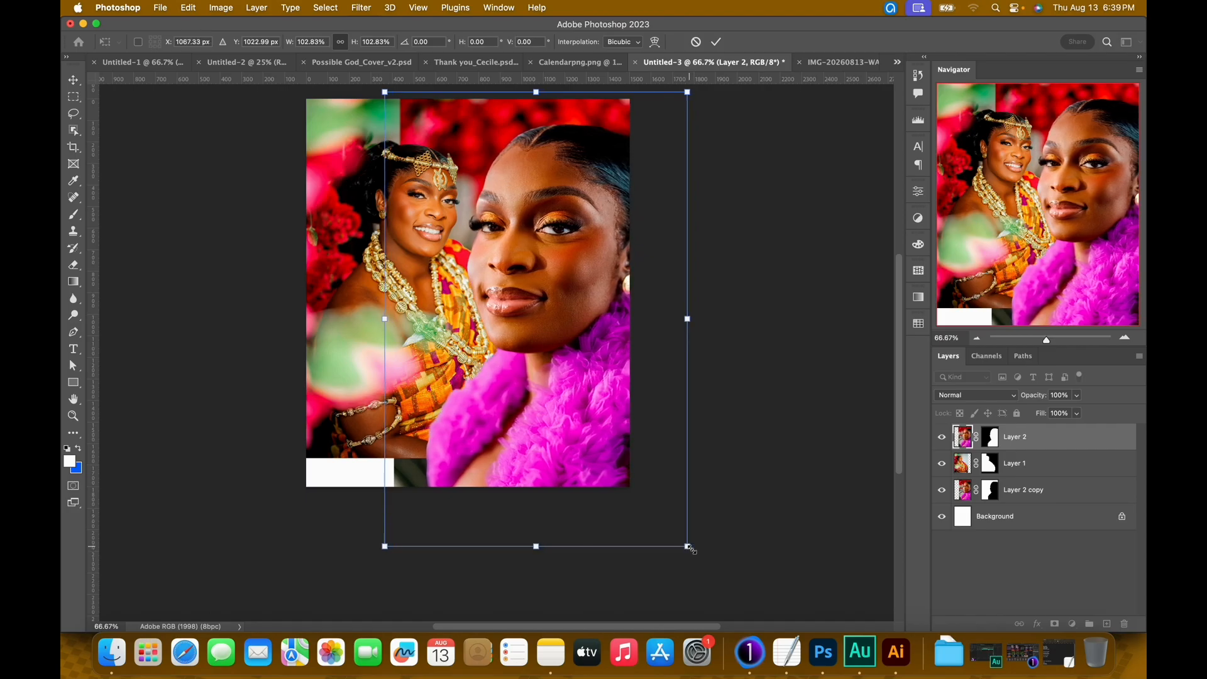
{"action": "key", "text": "Left"}
{"action": "key", "text": "Left"}
{"action": "key", "text": "Left"}
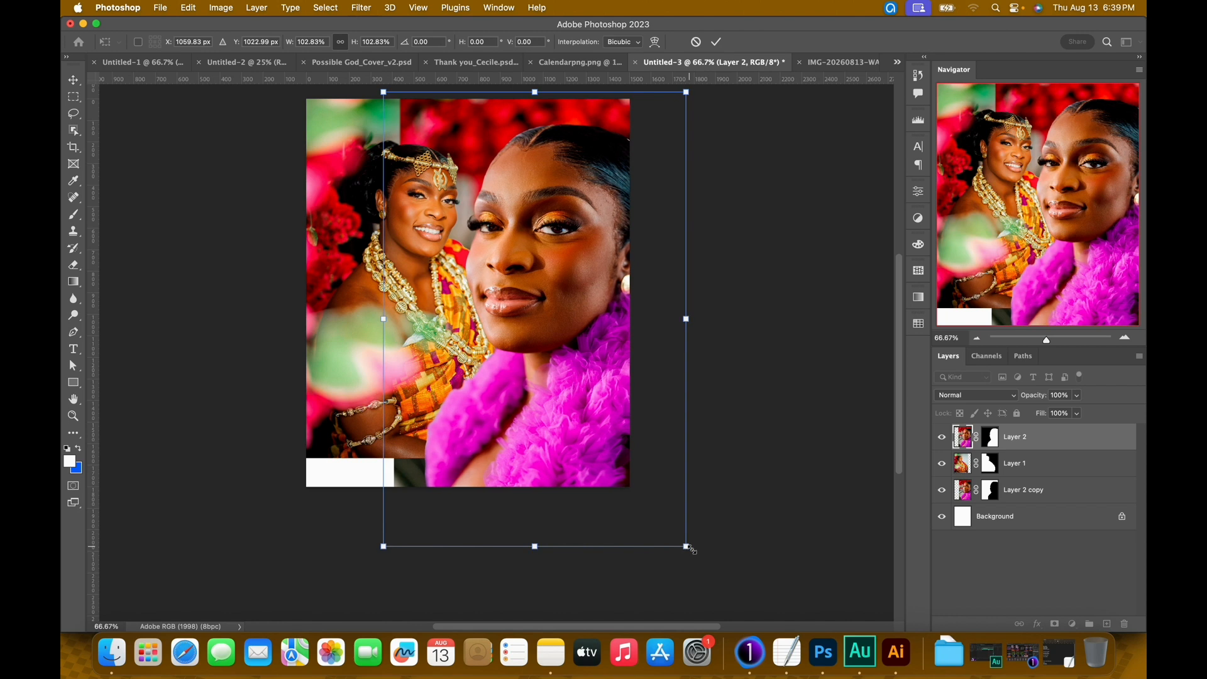
{"action": "key", "text": "Return"}
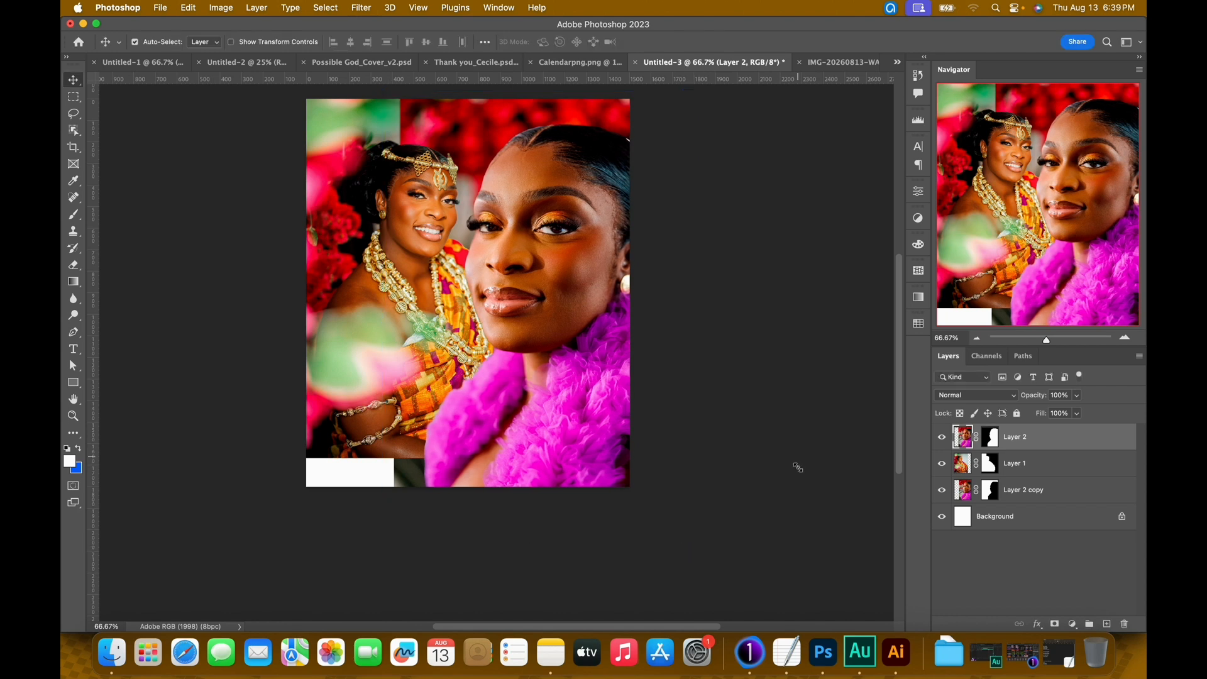
Step: Compare with the finished thank-you design again and shrink the traditional-dress portrait on Layer 1 slightly in Untitled-3
{"action": "left_click", "coordinate": [479, 64]}
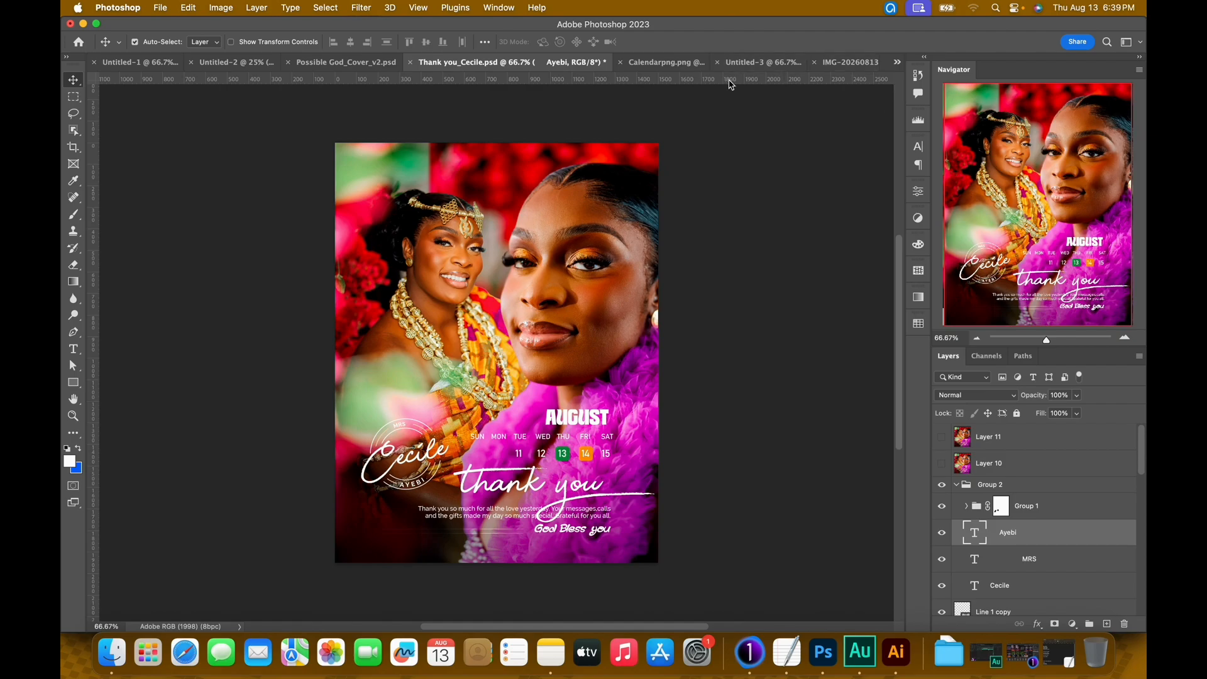
{"action": "left_click", "coordinate": [763, 73]}
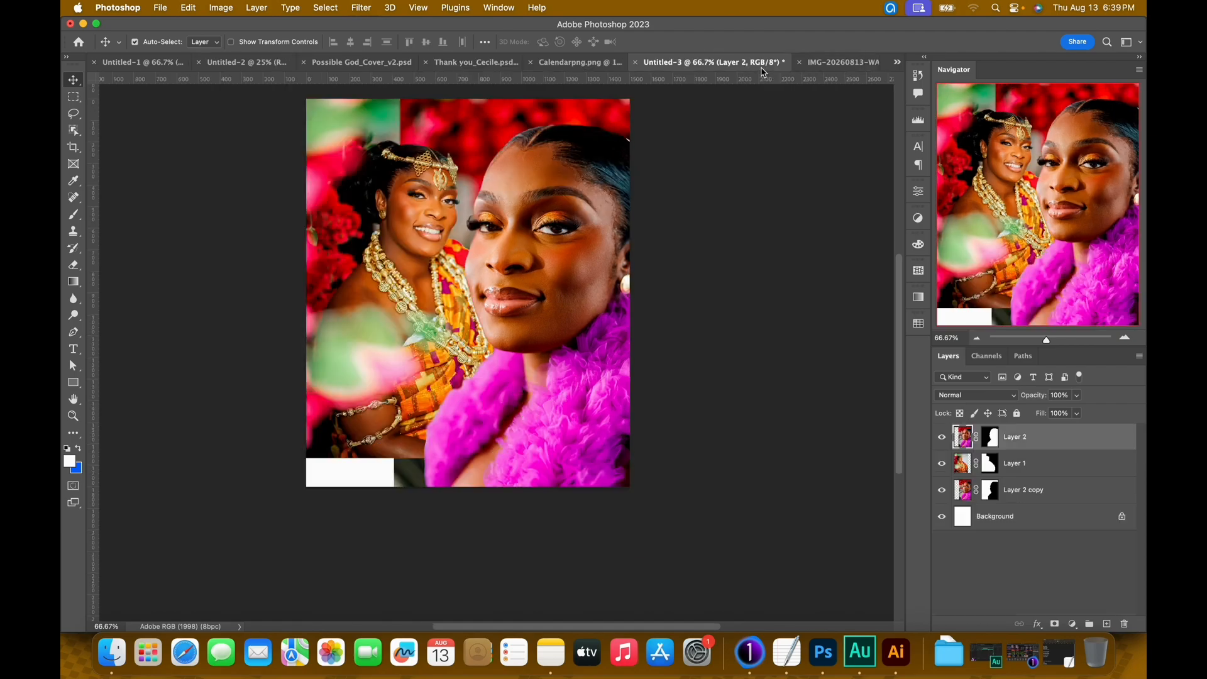
{"action": "left_click", "coordinate": [431, 287]}
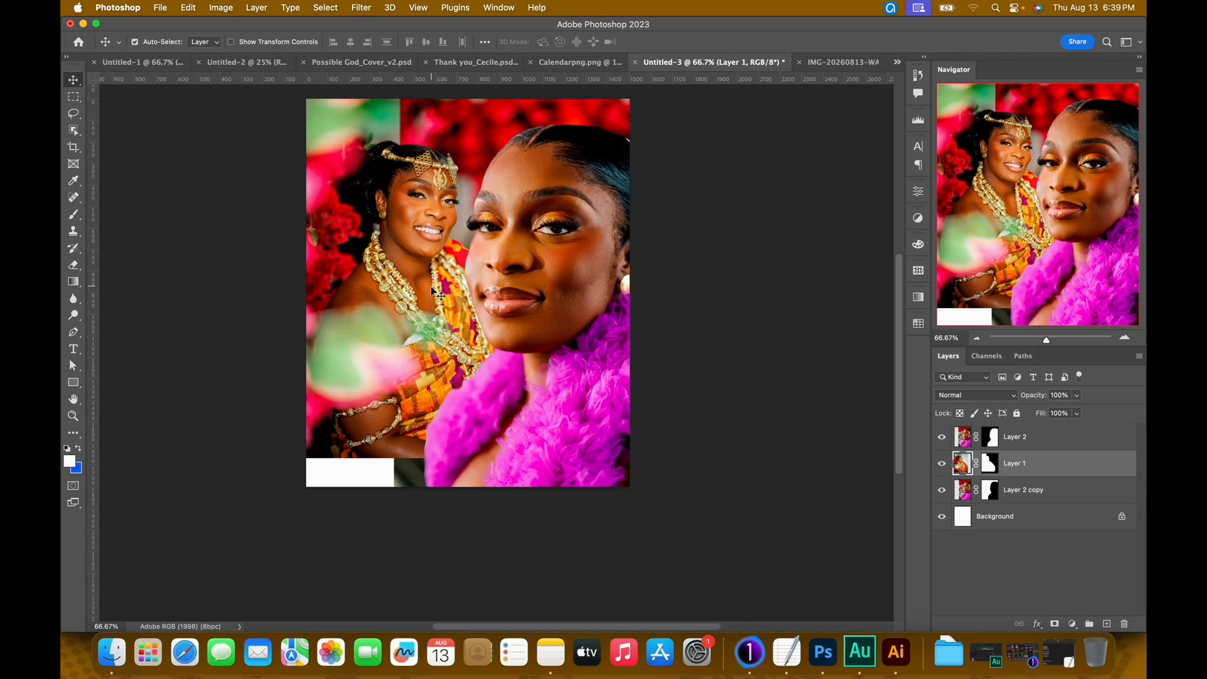
{"action": "key", "text": "super+t"}
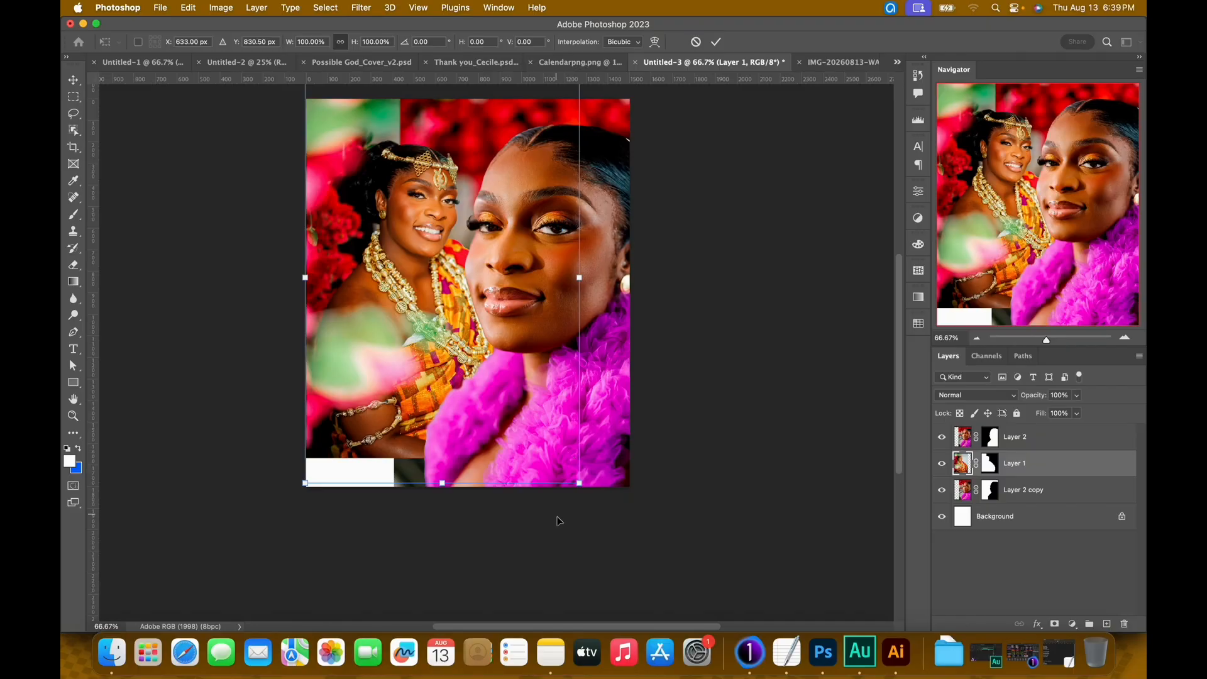
{"action": "left_click_drag", "start_coordinate": [582, 485], "coordinate": [577, 479]}
{"action": "key", "text": "Return"}
{"action": "key", "text": "super+plus"}
{"action": "key", "text": "super+minus"}
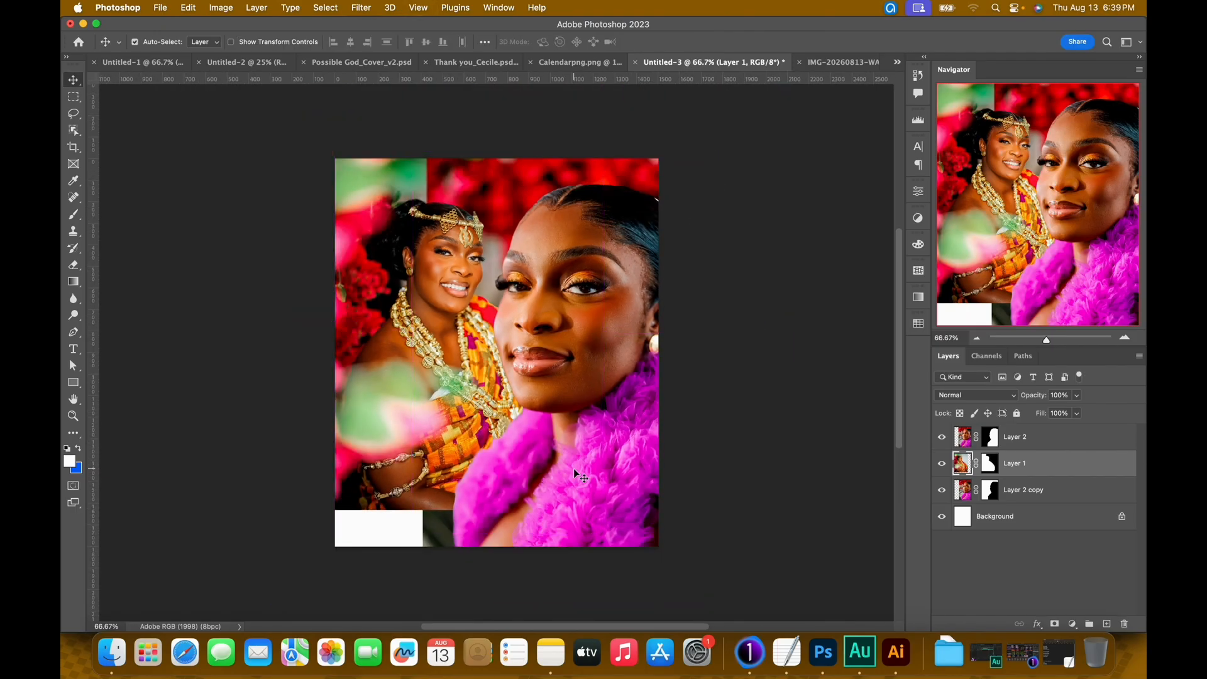
Step: Enlarge the close-up portrait on Layer 2 to about 100.44% and apply the transform
{"action": "left_click", "coordinate": [587, 360]}
{"action": "key", "text": "super+t"}
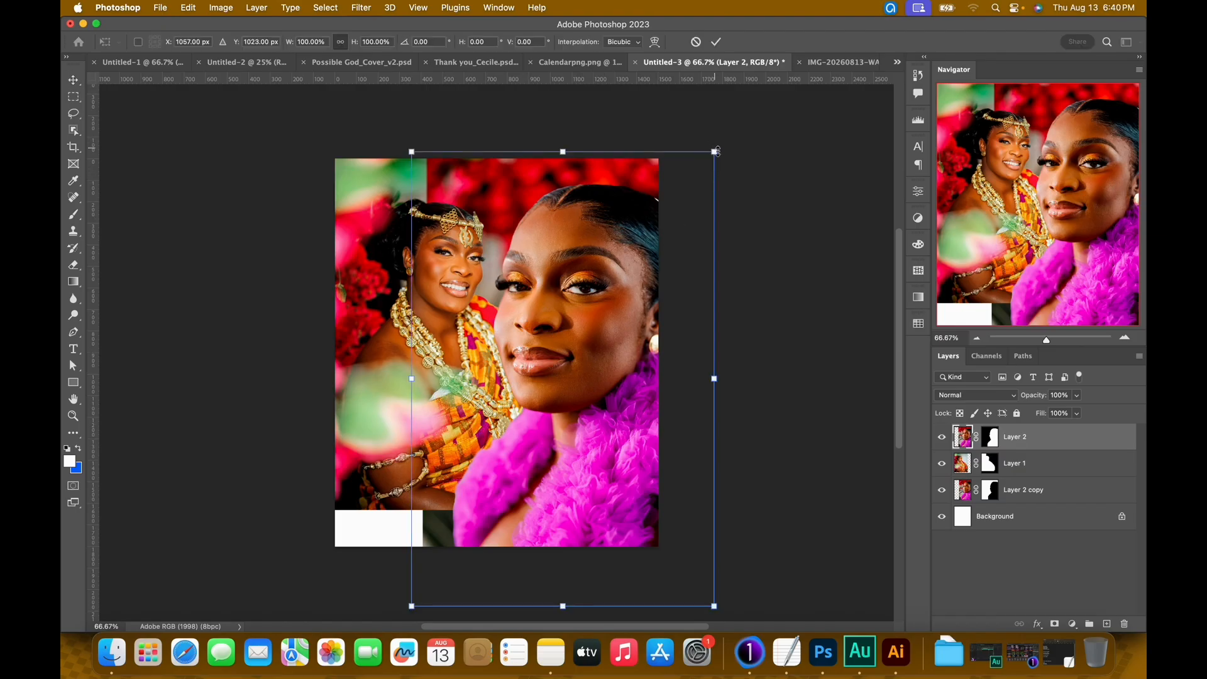
{"action": "left_click_drag", "start_coordinate": [716, 151], "coordinate": [717, 150]}
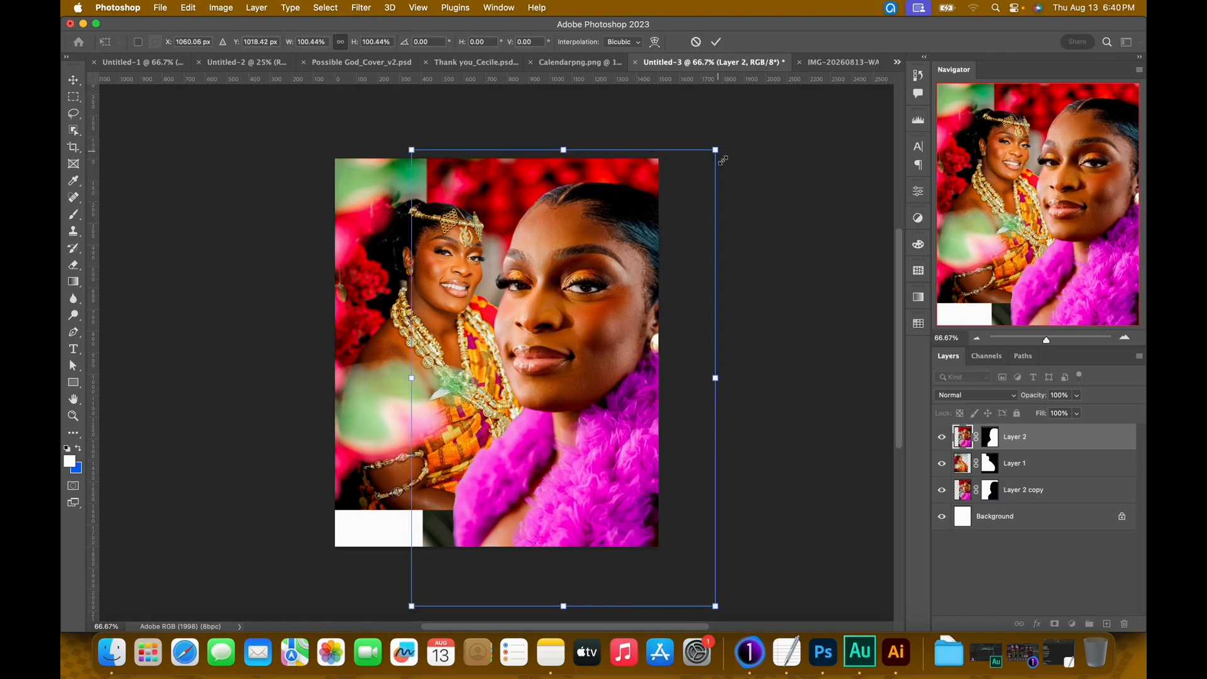
{"action": "key", "text": "Return"}
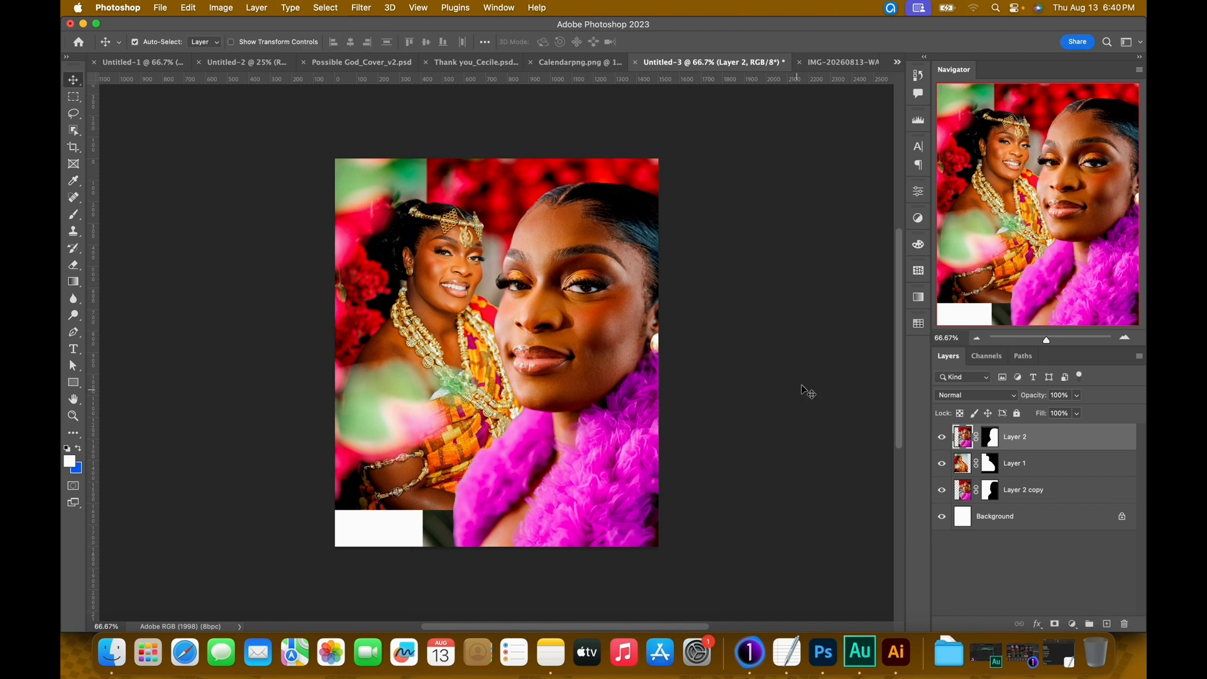
Step: Add a new layer above Layer 2 and set the foreground color to black (000000) for the Gradient tool
{"action": "key", "text": "super+shift+alt+n"}
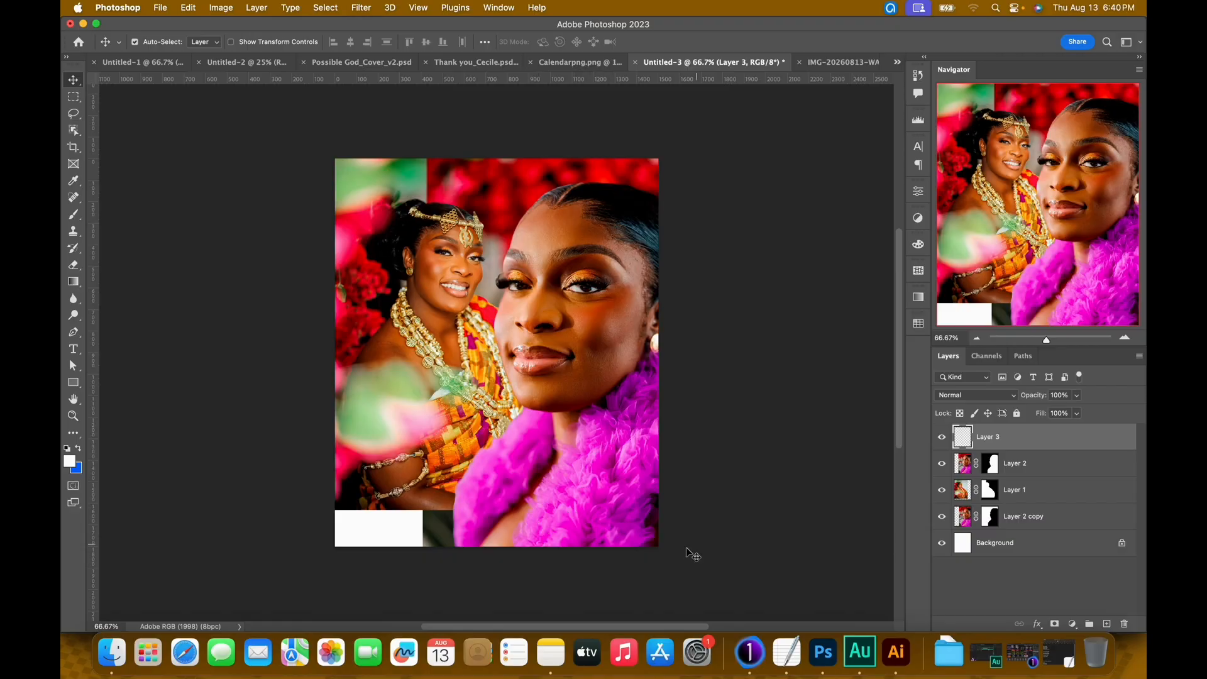
{"action": "key", "text": "g"}
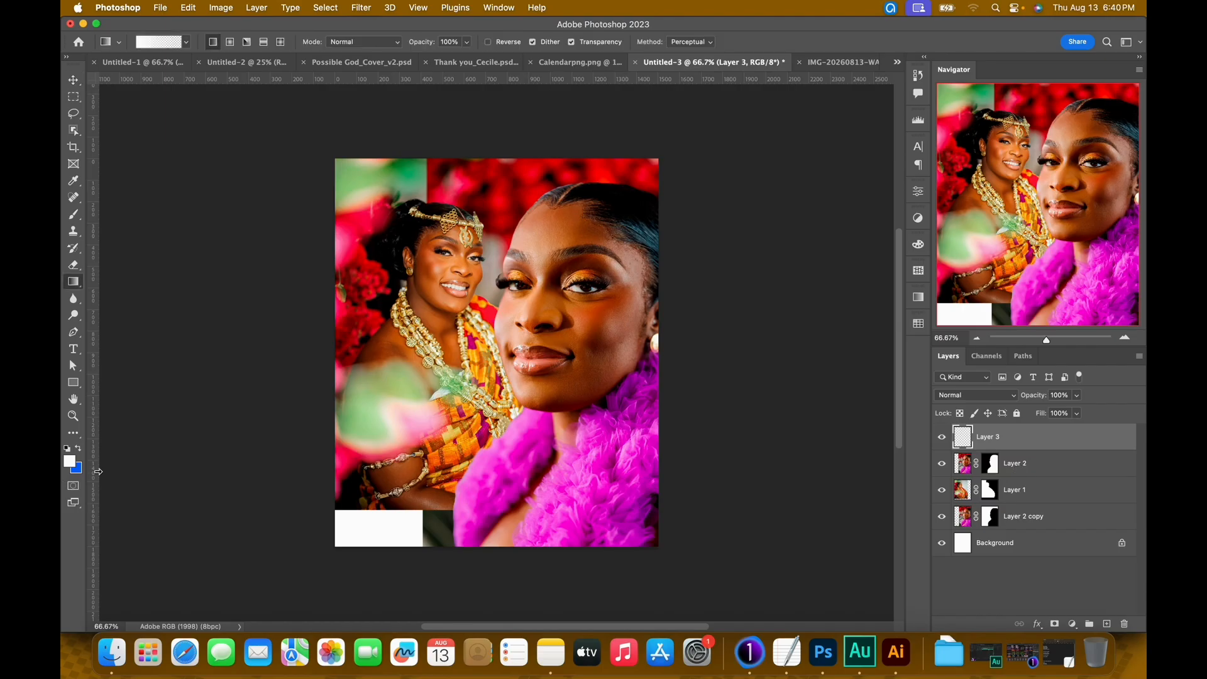
{"action": "left_click", "coordinate": [71, 463]}
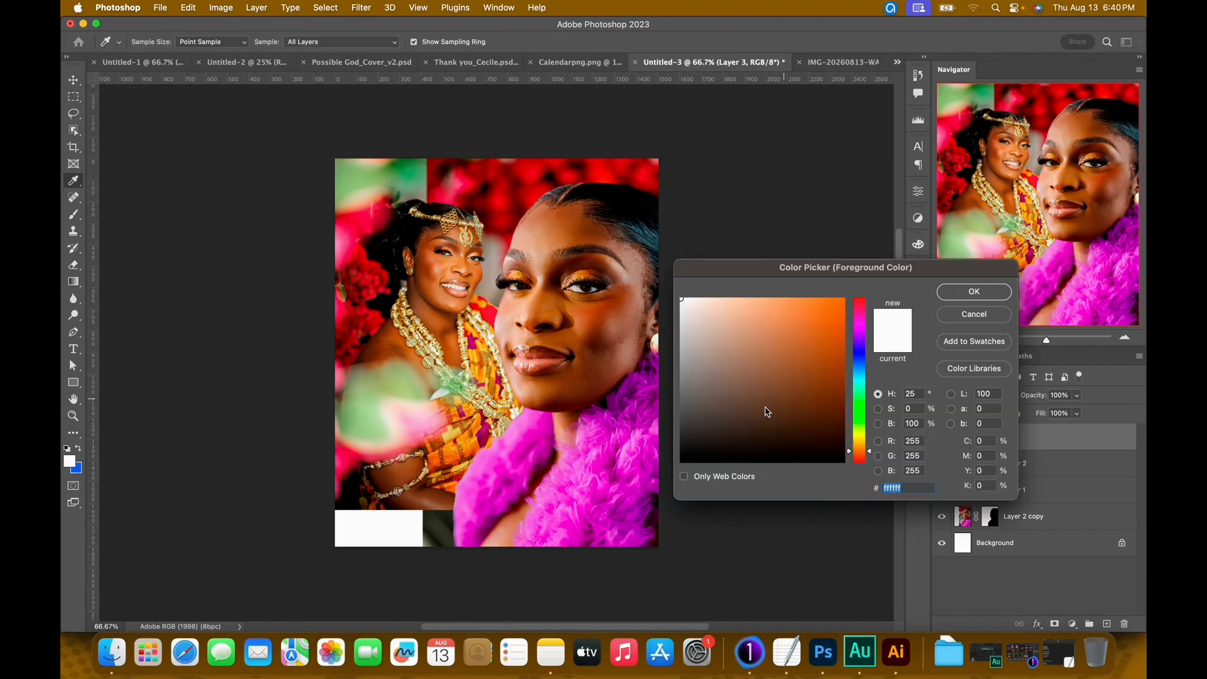
{"action": "type", "text": "000000"}
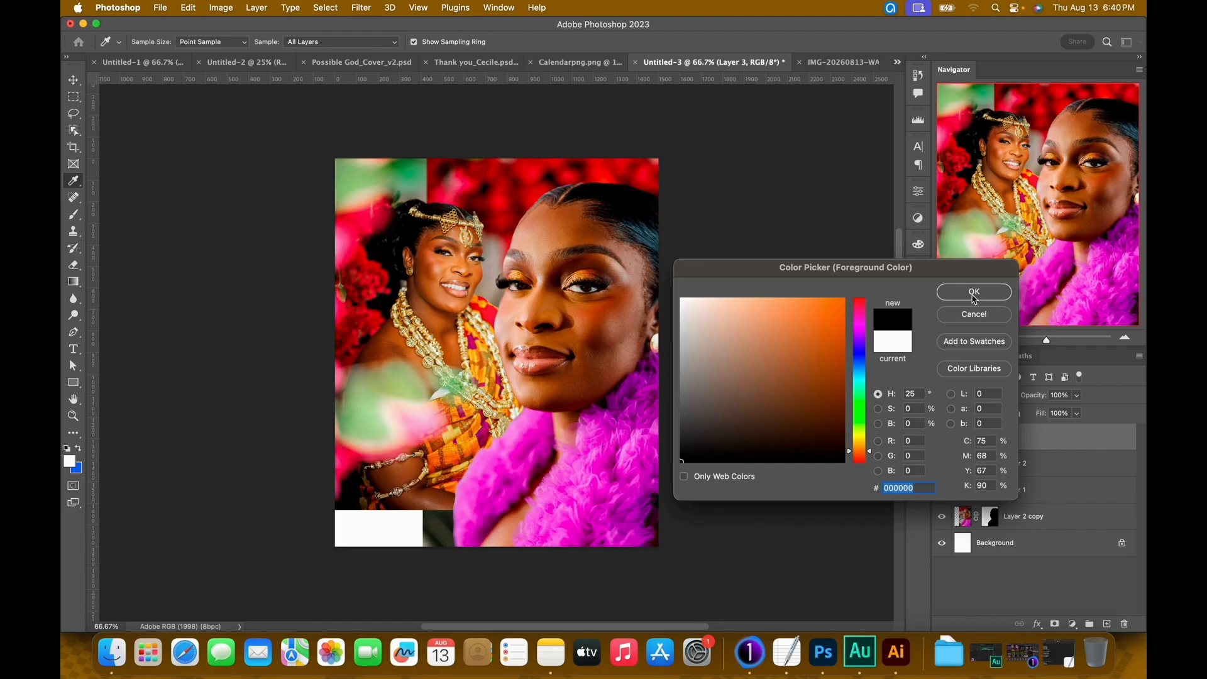
{"action": "left_click", "coordinate": [974, 293]}
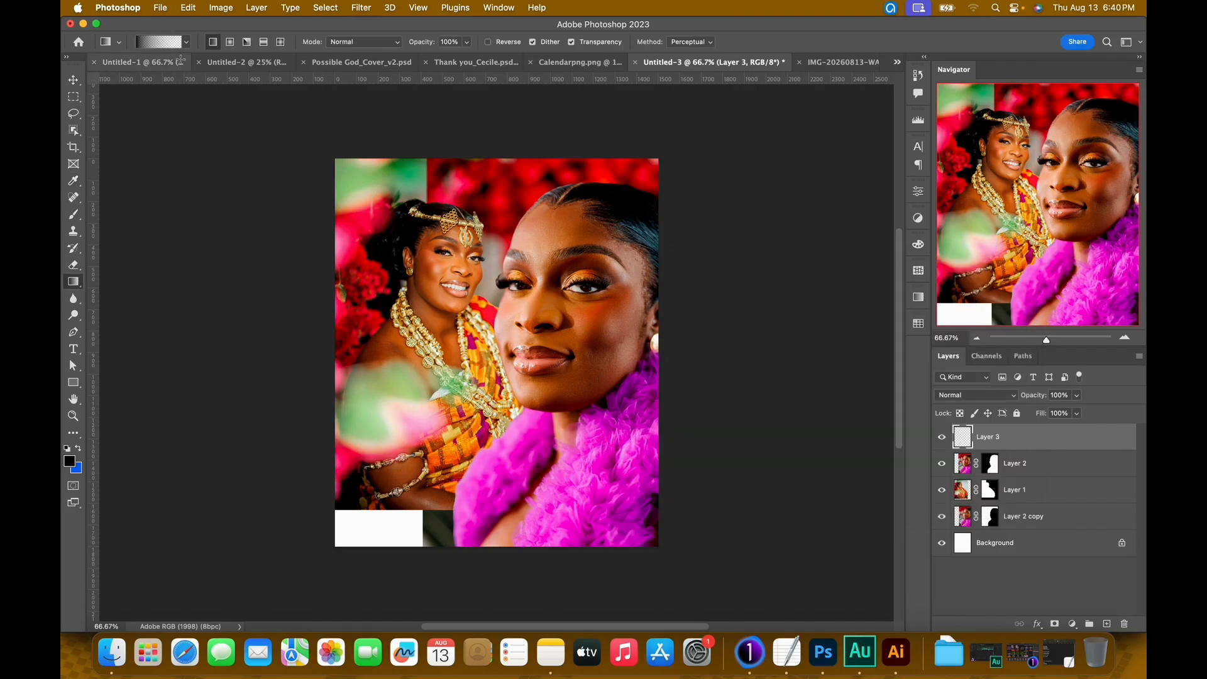
Step: Draw a black Foreground to Transparent gradient on the new layer, fading upward from the flyer's bottom edge
{"action": "left_click", "coordinate": [160, 42]}
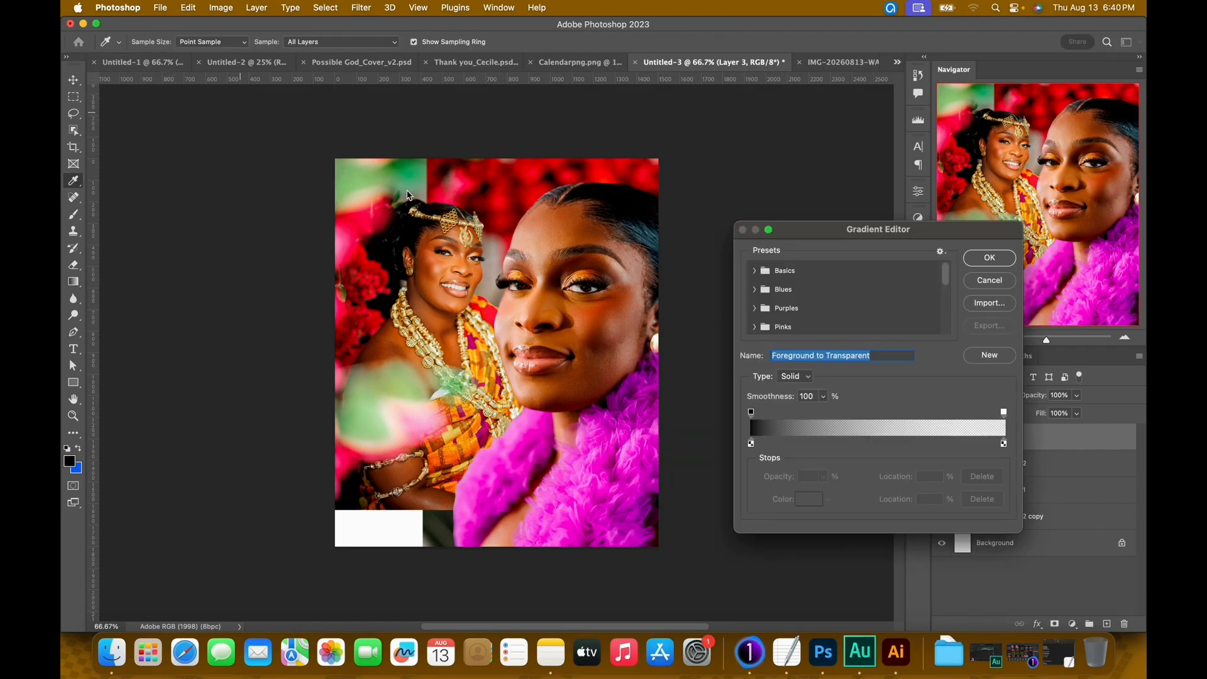
{"action": "left_click", "coordinate": [987, 282]}
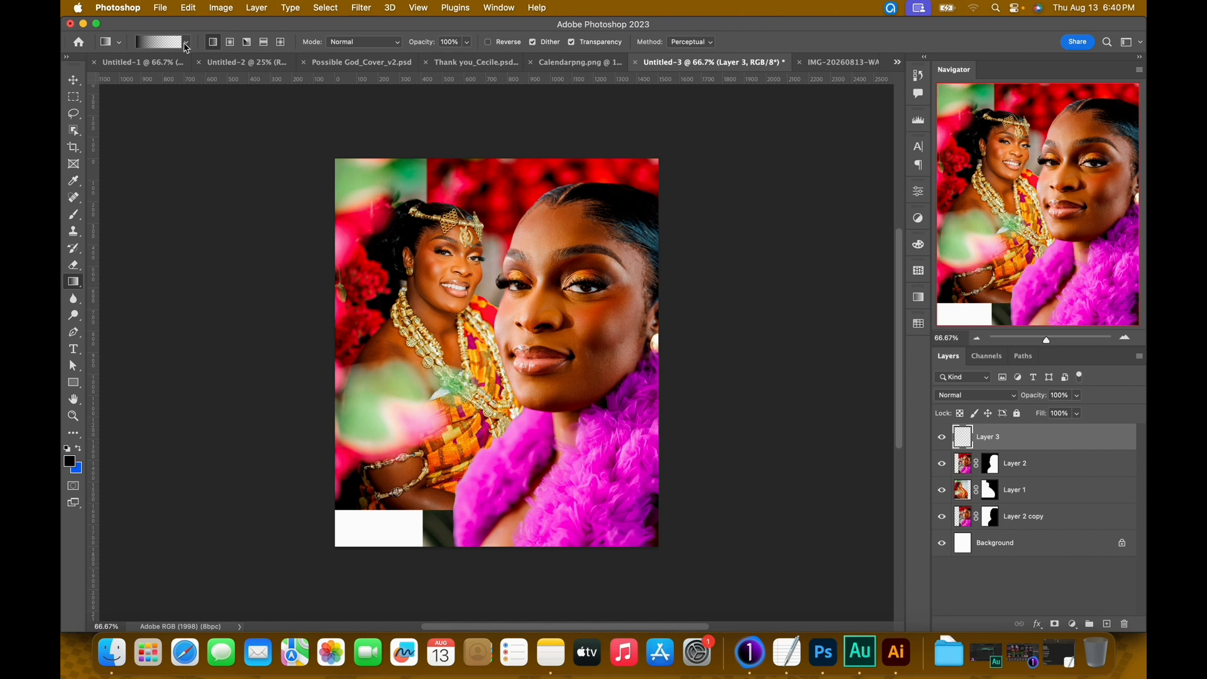
{"action": "left_click", "coordinate": [188, 44]}
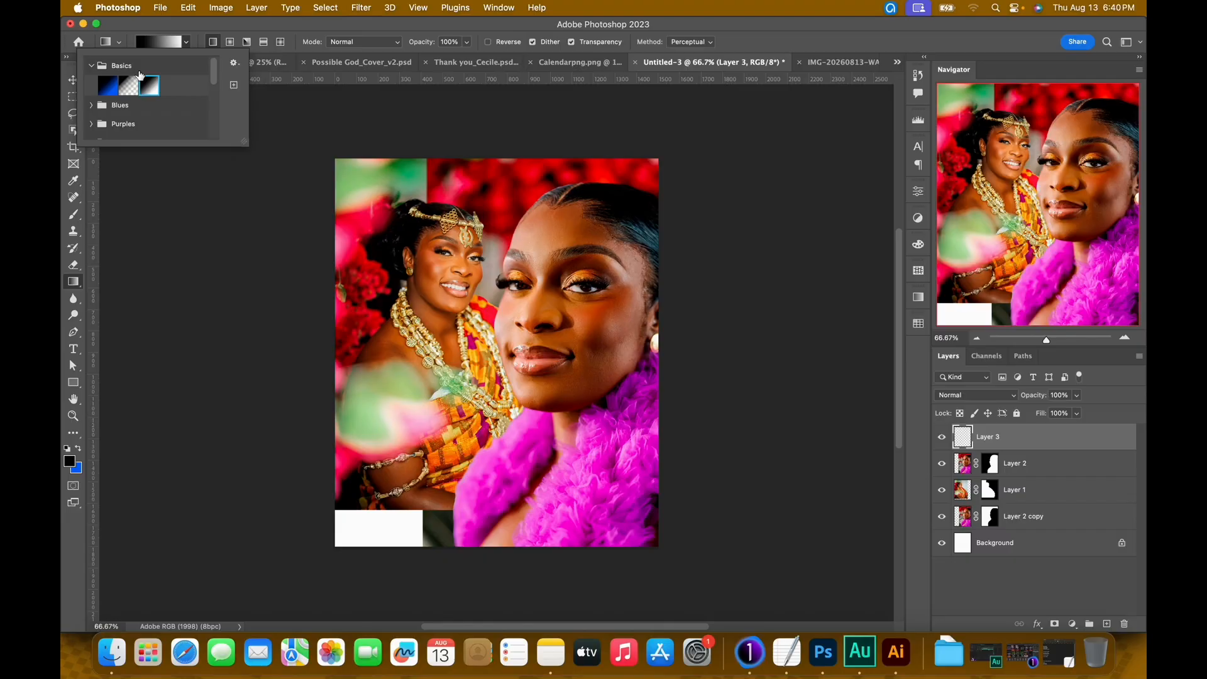
{"action": "left_click", "coordinate": [332, 34]}
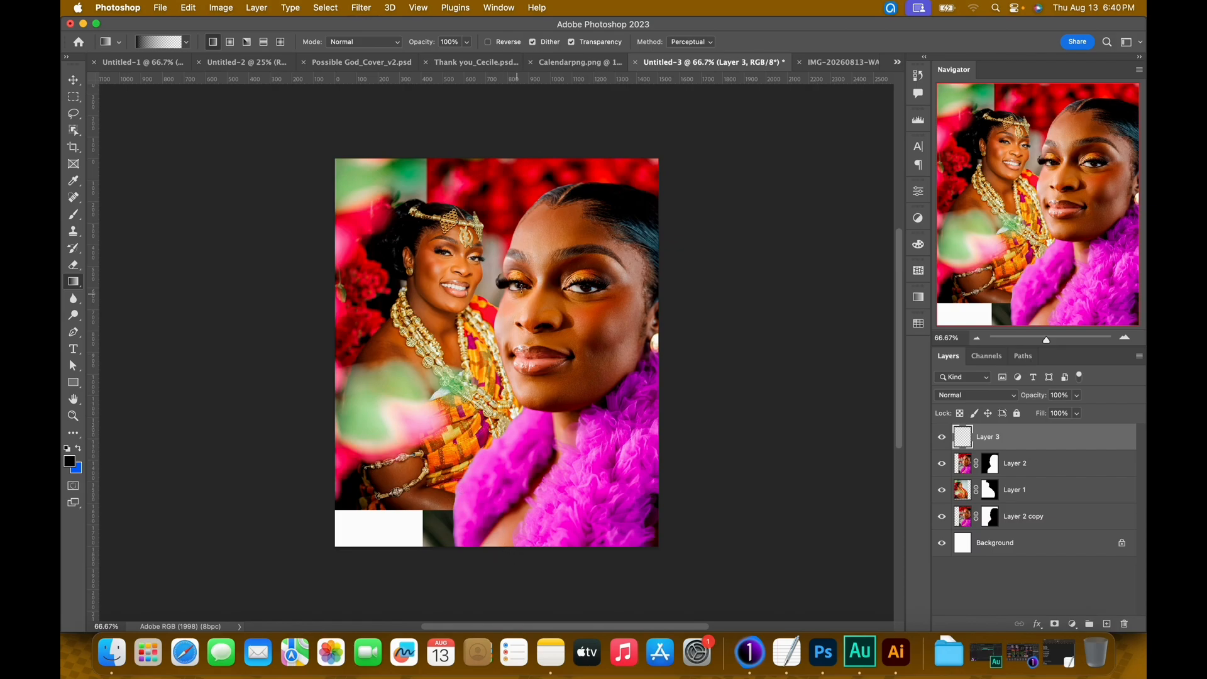
{"action": "left_click_drag", "start_coordinate": [521, 288], "coordinate": [514, 288]}
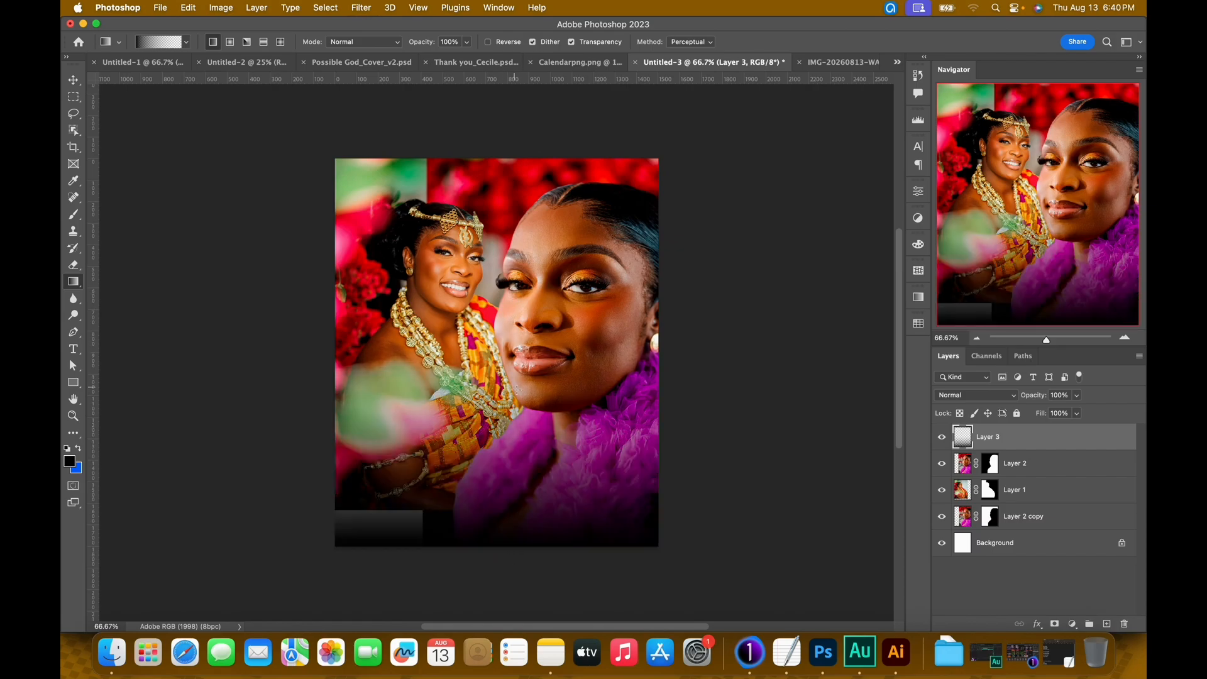
{"action": "key", "text": "v"}
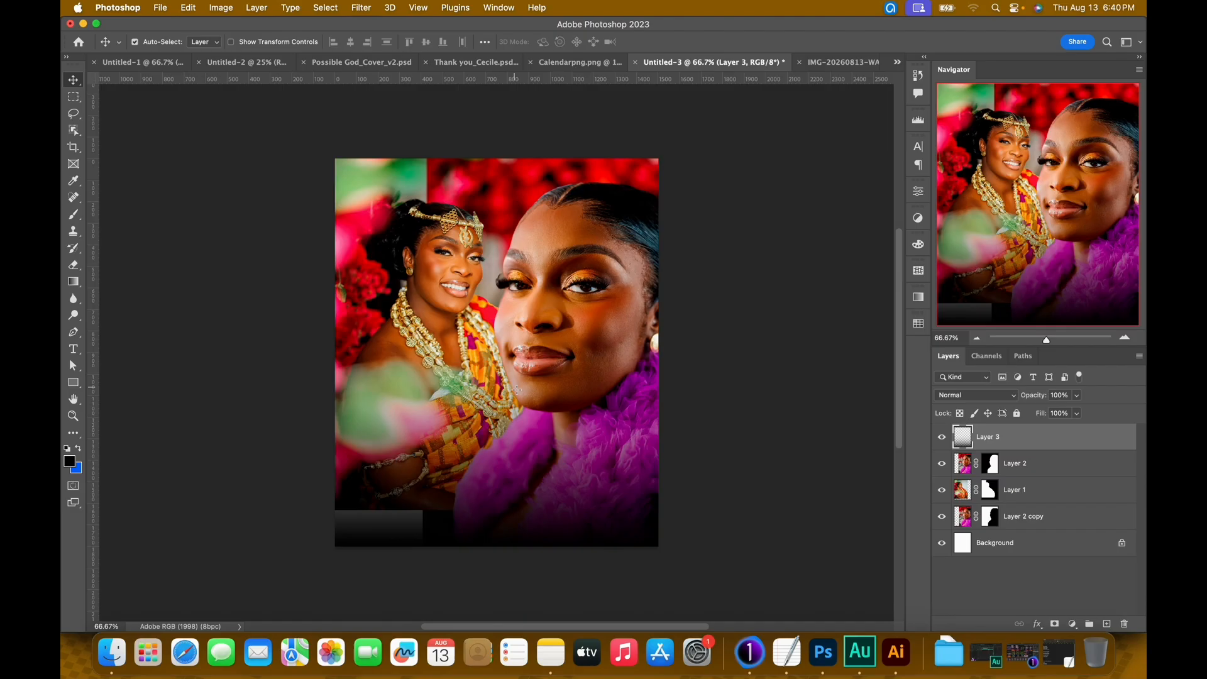
Step: Add a black-filled layer directly above the Background and a new empty layer above the gradient layer
{"action": "left_click", "coordinate": [1034, 550]}
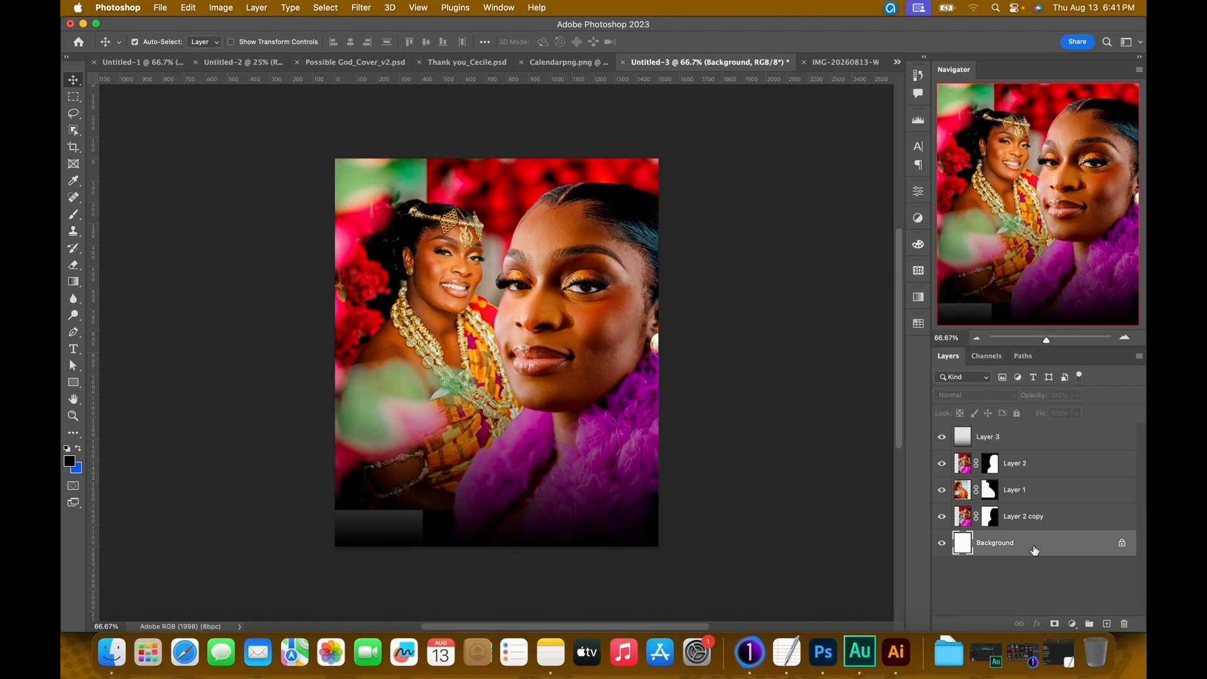
{"action": "left_click", "coordinate": [1108, 624]}
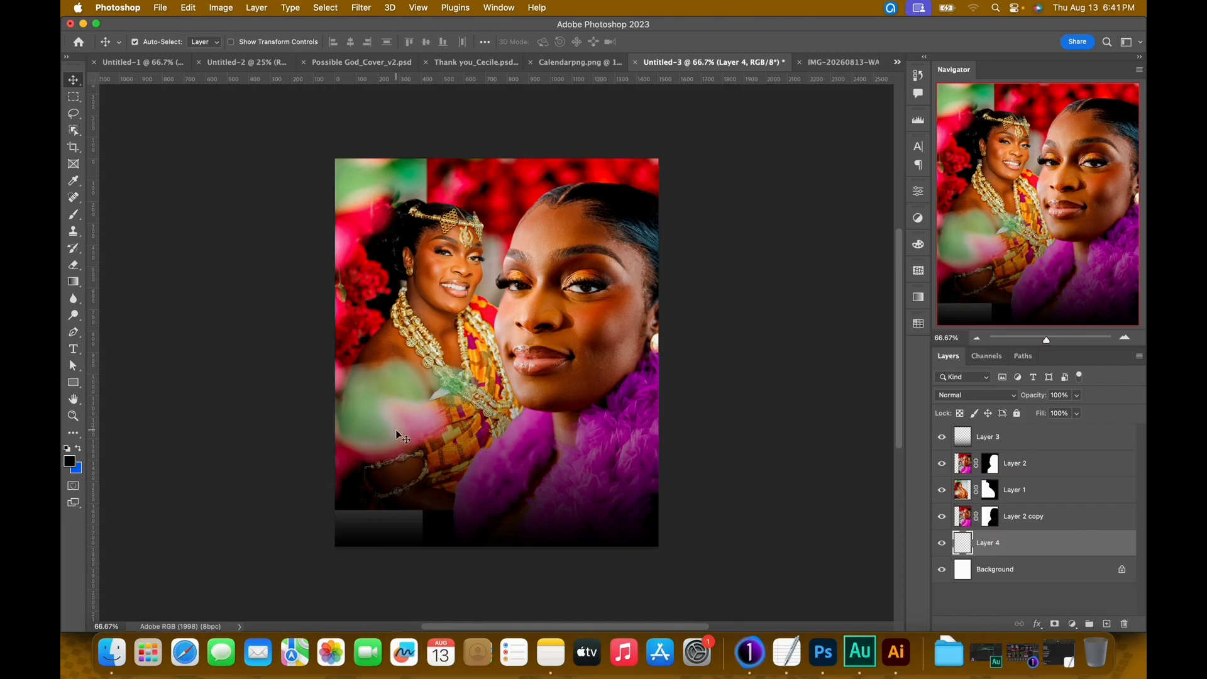
{"action": "key", "text": "alt+BackSpace"}
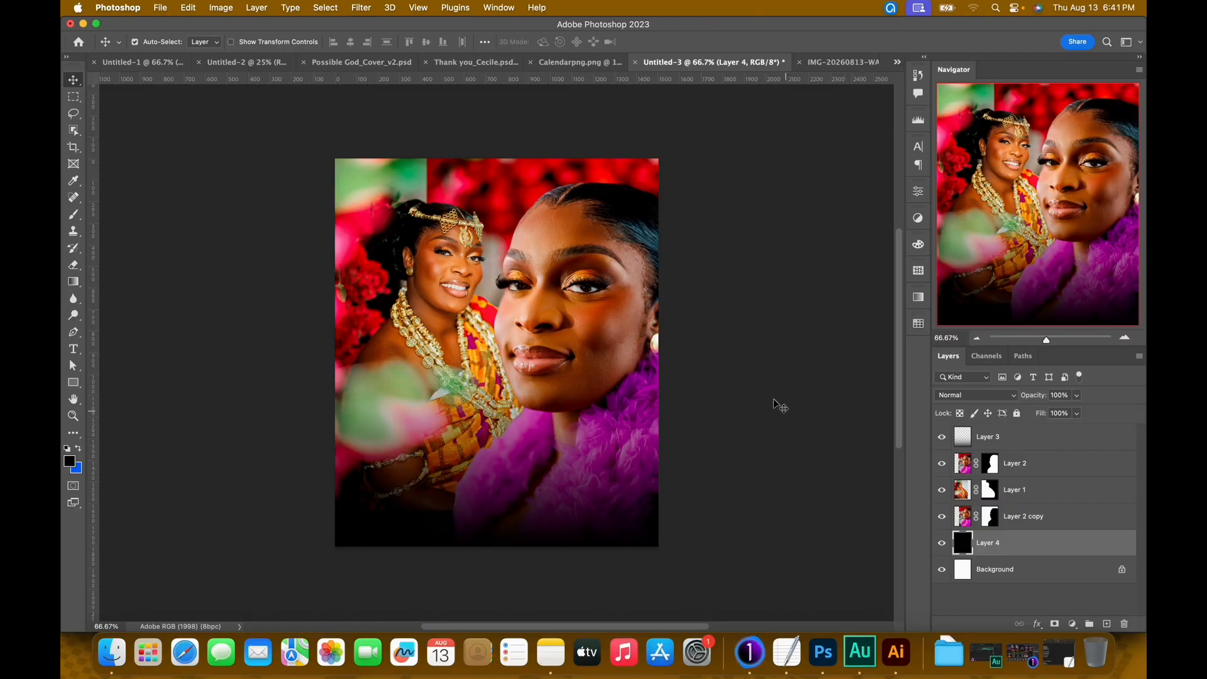
{"action": "left_click", "coordinate": [1042, 444]}
{"action": "key", "text": "super+shift+alt+n"}
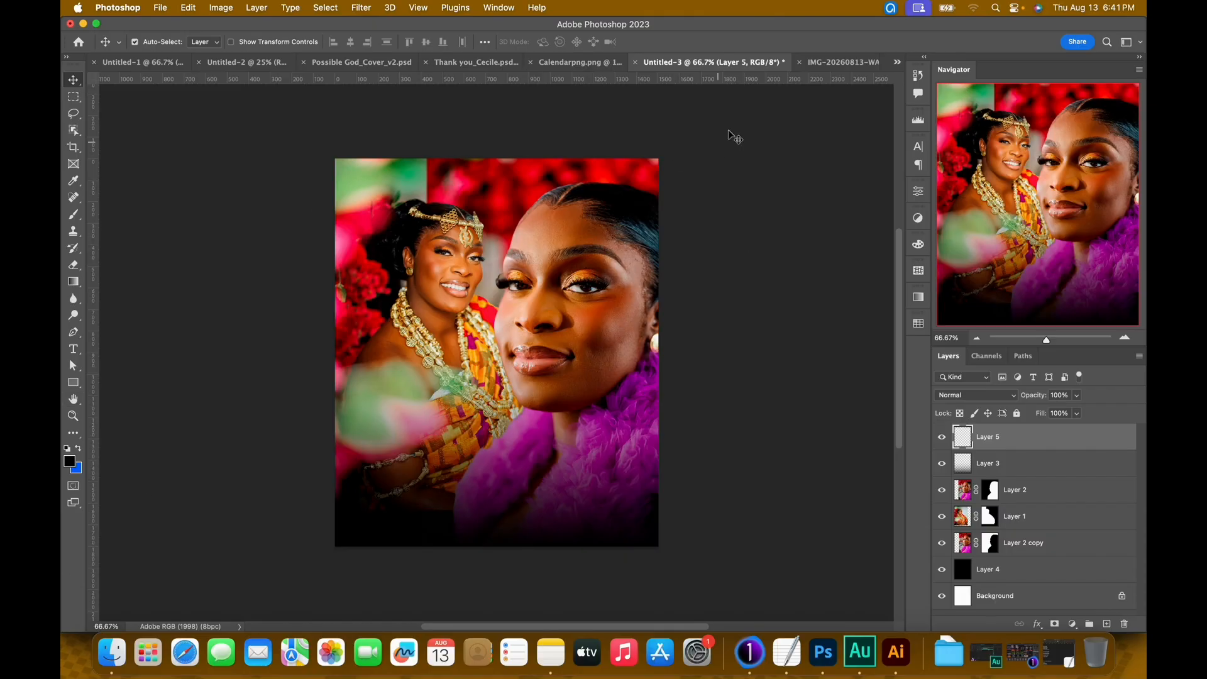
Step: Close the masked portrait image IMG-20260813-WA0005.jpg without saving its changes
{"action": "left_click", "coordinate": [825, 62]}
{"action": "key", "text": "super+w"}
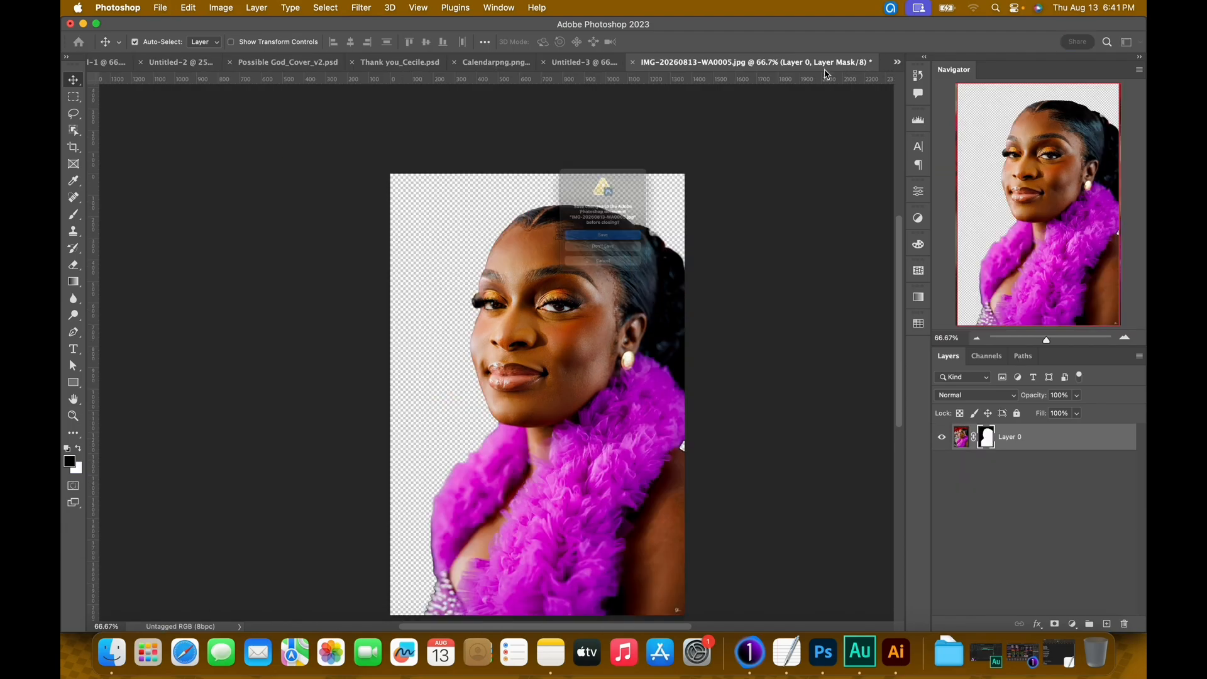
{"action": "left_click", "coordinate": [618, 277]}
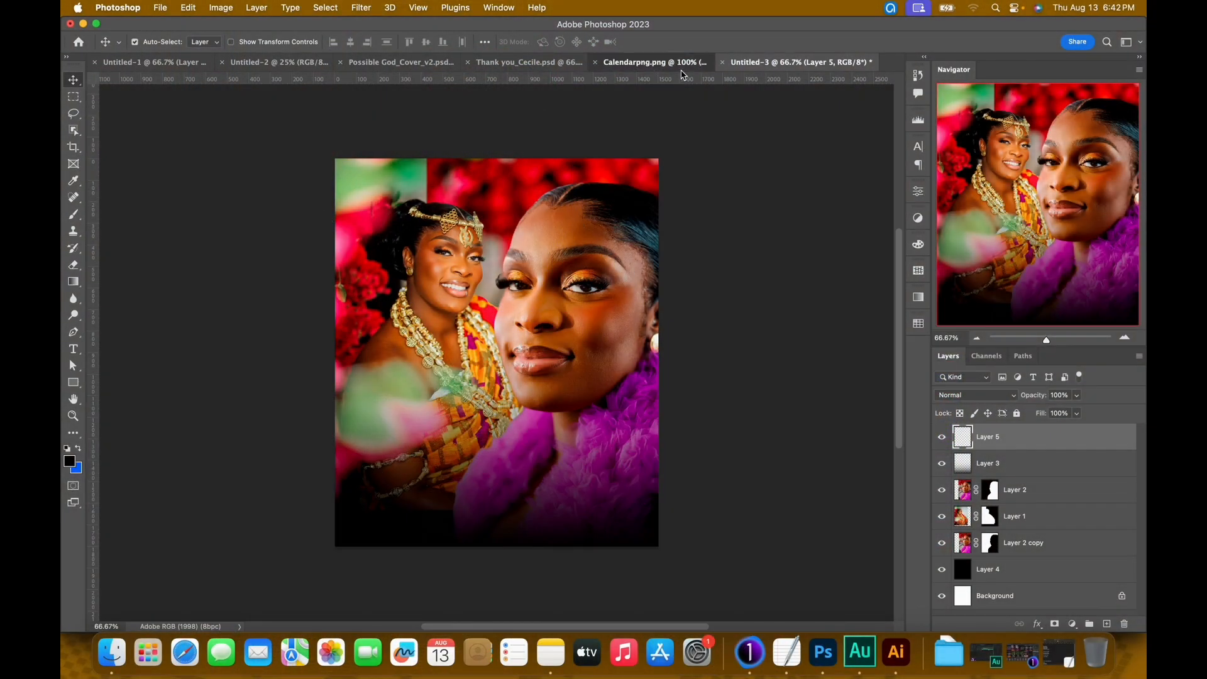
Step: Copy the weekday and date strip from Calendarpng.png into Untitled-3 and convert its layer to a smart object
{"action": "left_click", "coordinate": [682, 64]}
{"action": "left_click_drag", "start_coordinate": [584, 434], "coordinate": [767, 102]}
{"action": "left_click_drag", "start_coordinate": [524, 433], "coordinate": [534, 452]}
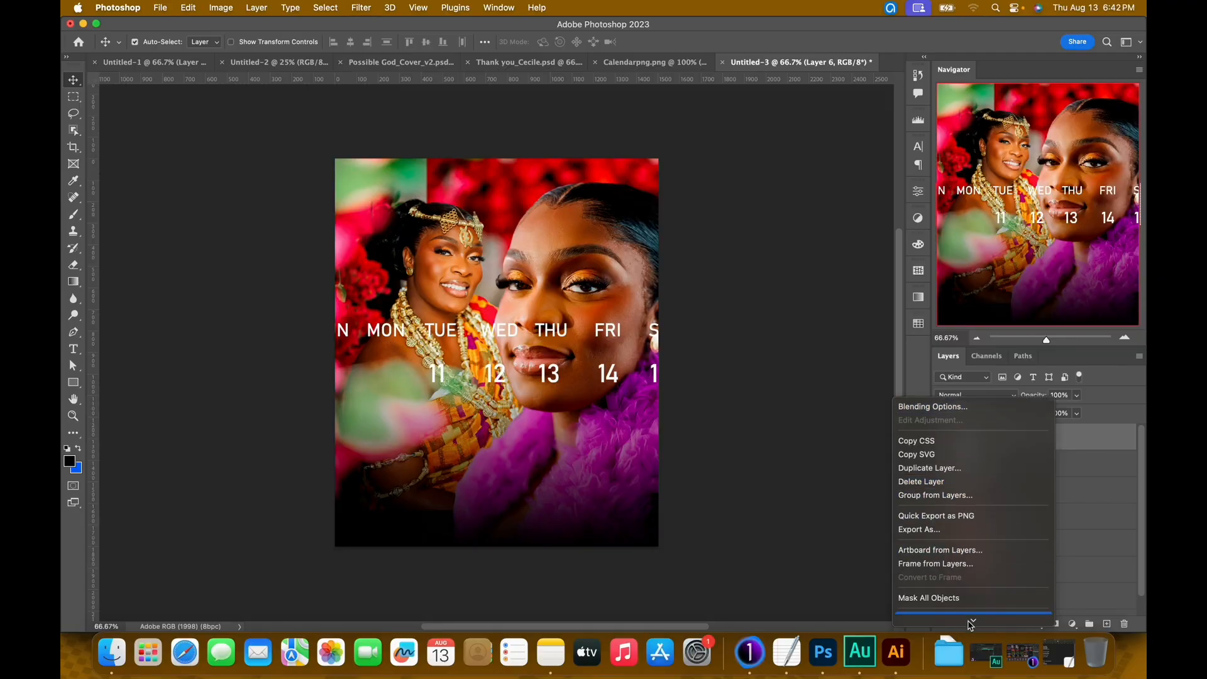
{"action": "scroll", "coordinate": [972, 613], "scroll_direction": "down", "scroll_amount": 3}
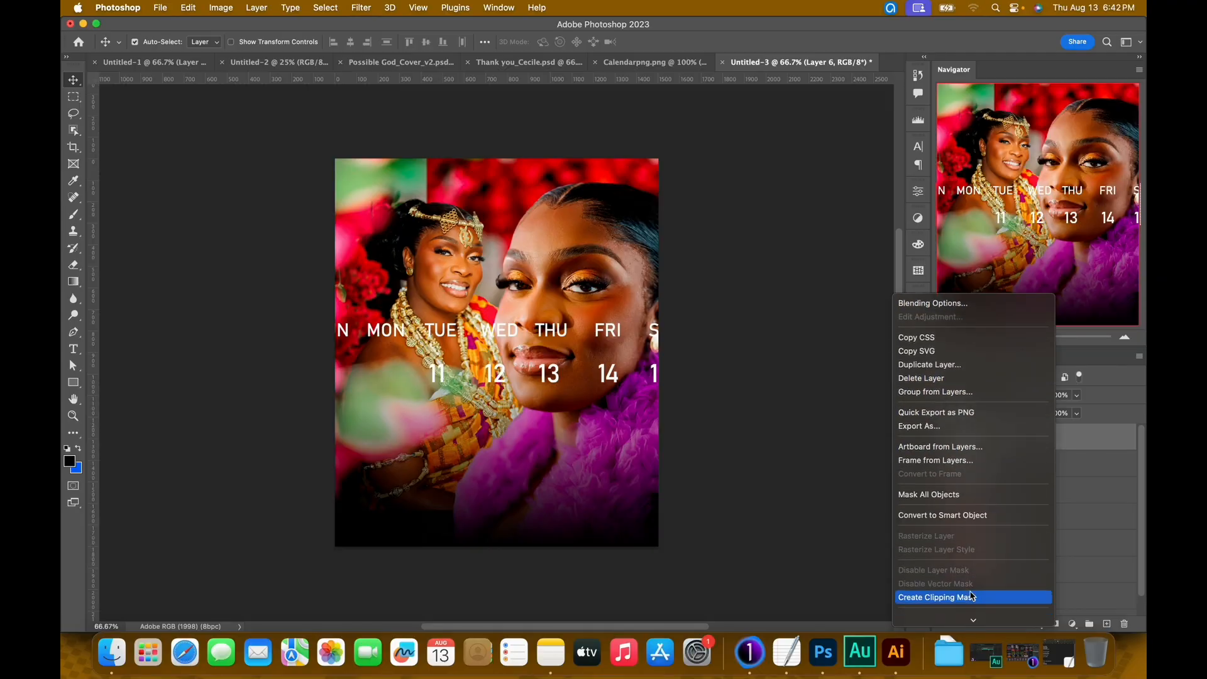
{"action": "left_click", "coordinate": [978, 516]}
Step: Scale the calendar strip to about 44.40%, place it below the close-up face at about X 966 px, Y 1178 px, and apply
{"action": "key", "text": "super+t"}
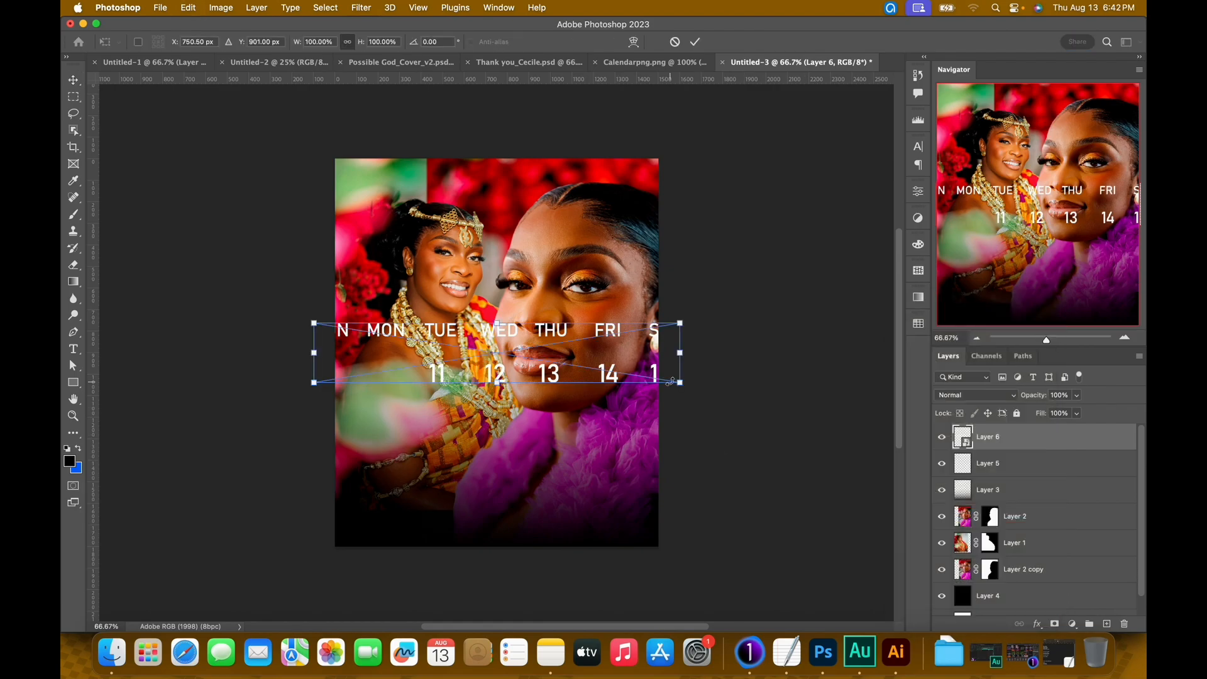
{"action": "left_click_drag", "start_coordinate": [685, 388], "coordinate": [557, 445]}
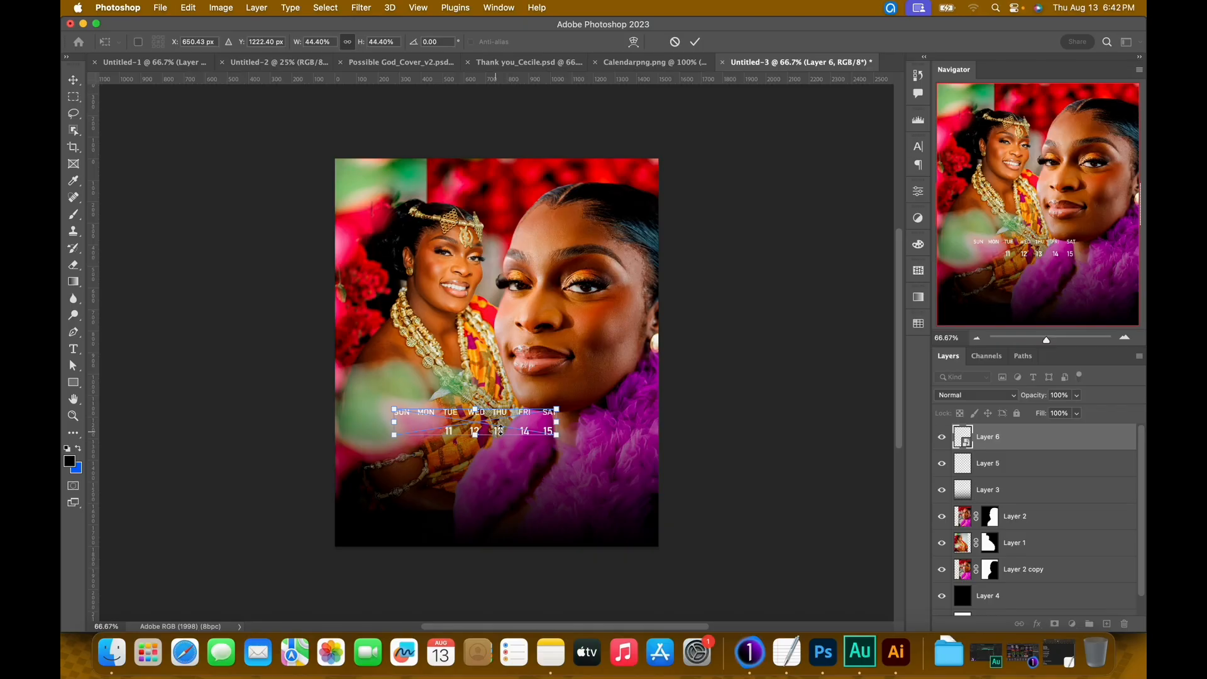
{"action": "left_click_drag", "start_coordinate": [503, 420], "coordinate": [569, 425]}
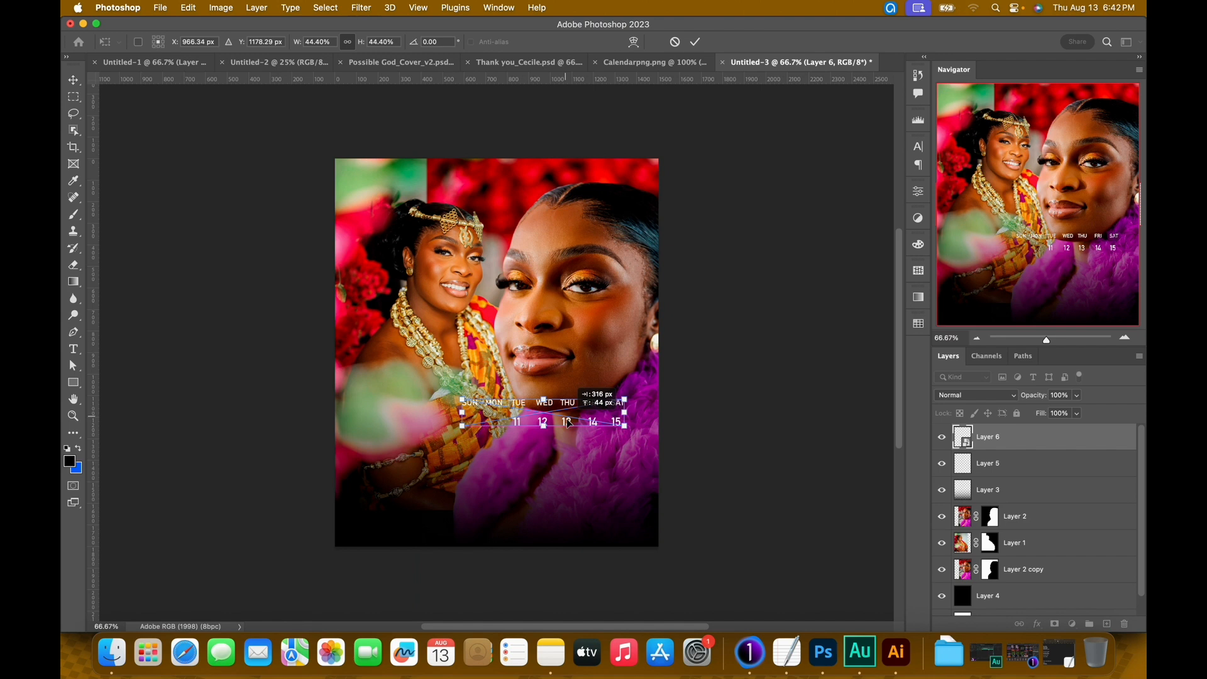
{"action": "left_click", "coordinate": [696, 42]}
Step: Compare with the finished thank-you design and shrink the close-up portrait on Layer 2 to about 93.69% in Untitled-3
{"action": "left_click", "coordinate": [505, 61]}
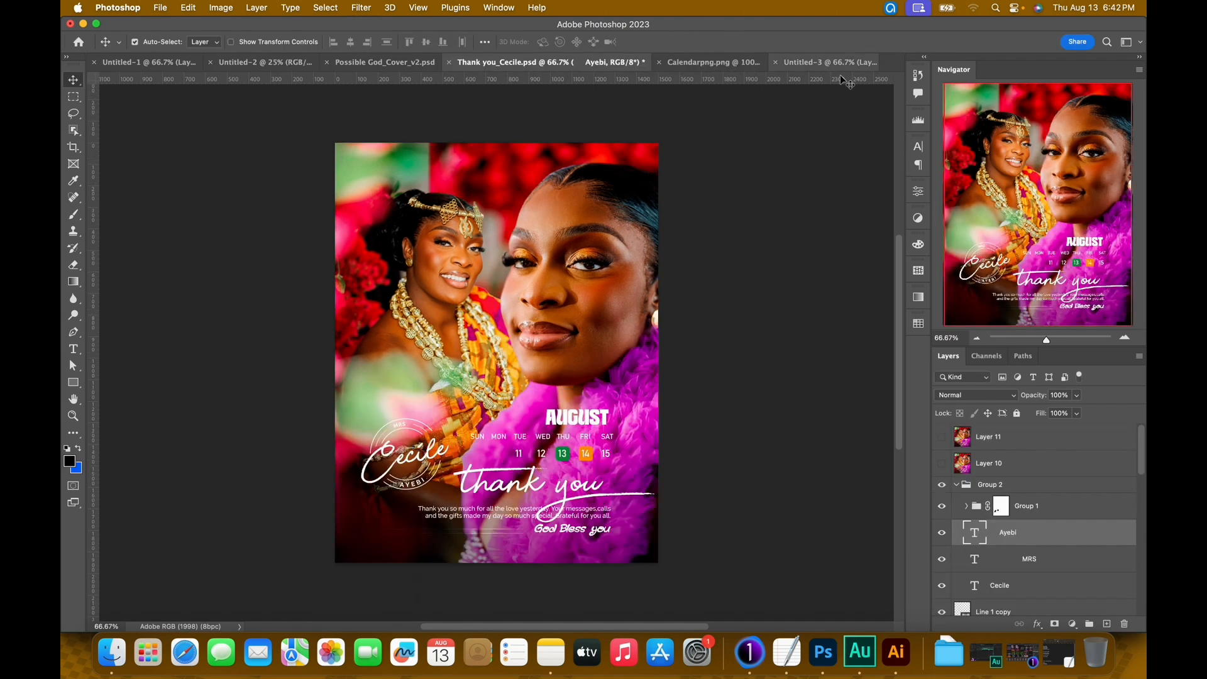
{"action": "left_click", "coordinate": [836, 66]}
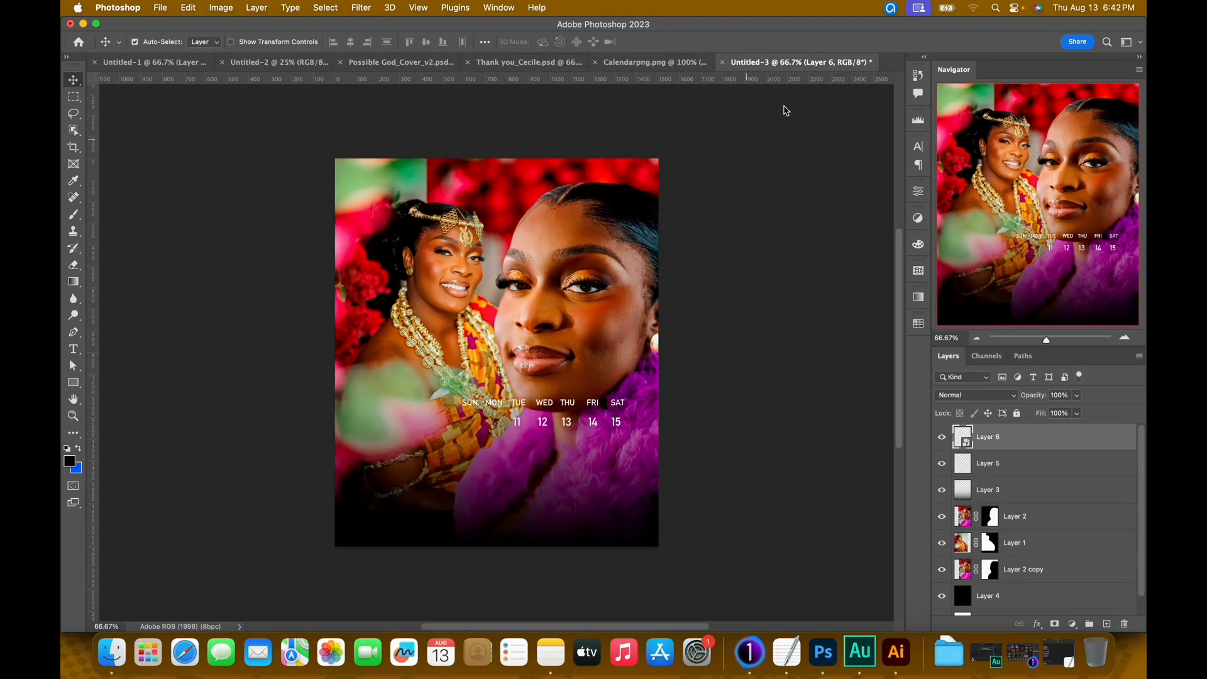
{"action": "left_click", "coordinate": [573, 283]}
{"action": "key", "text": "ctrl+t"}
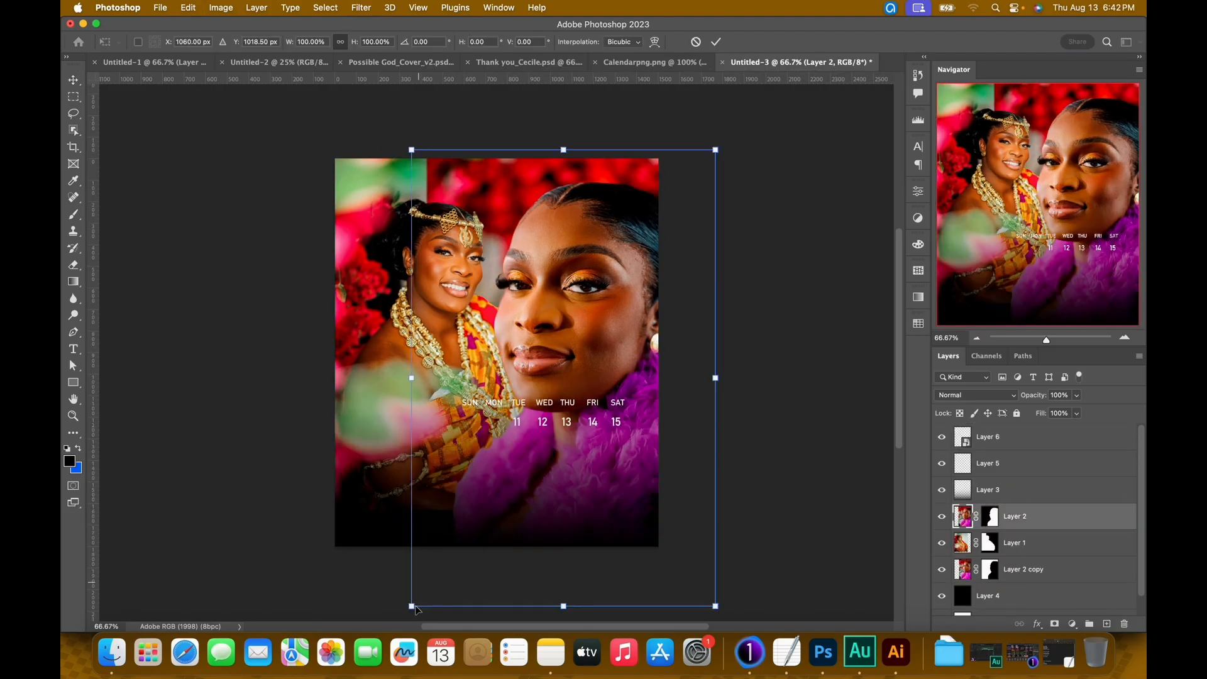
{"action": "left_click_drag", "start_coordinate": [413, 609], "coordinate": [416, 583]}
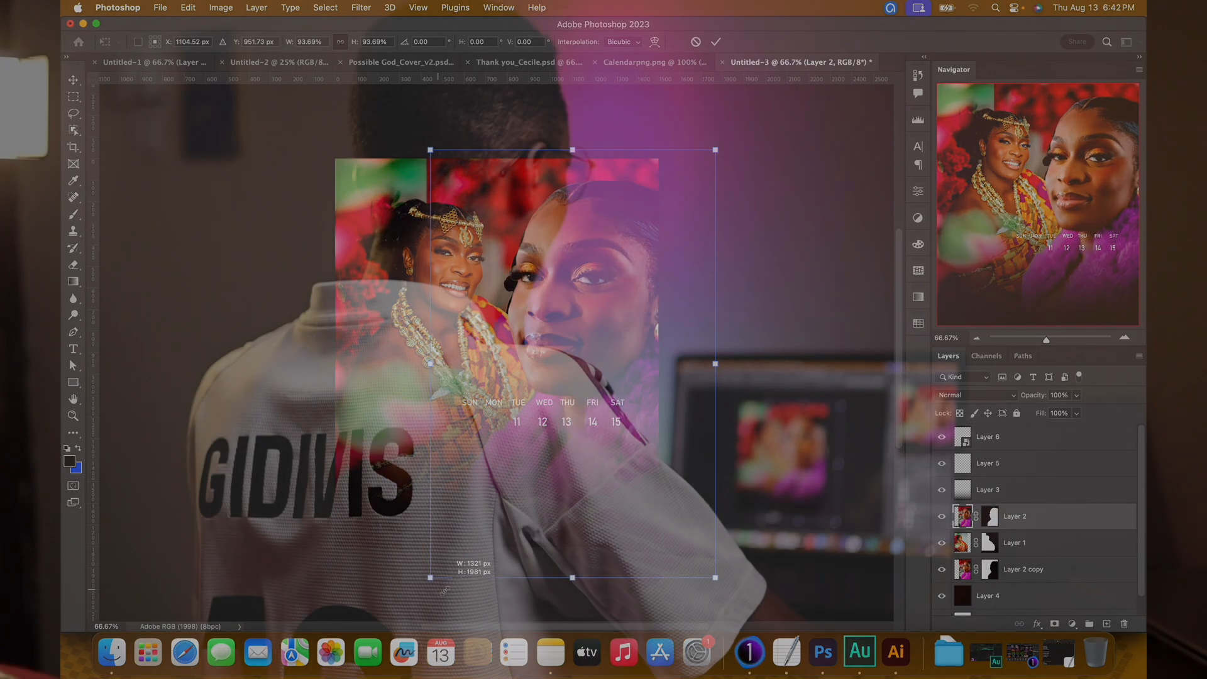